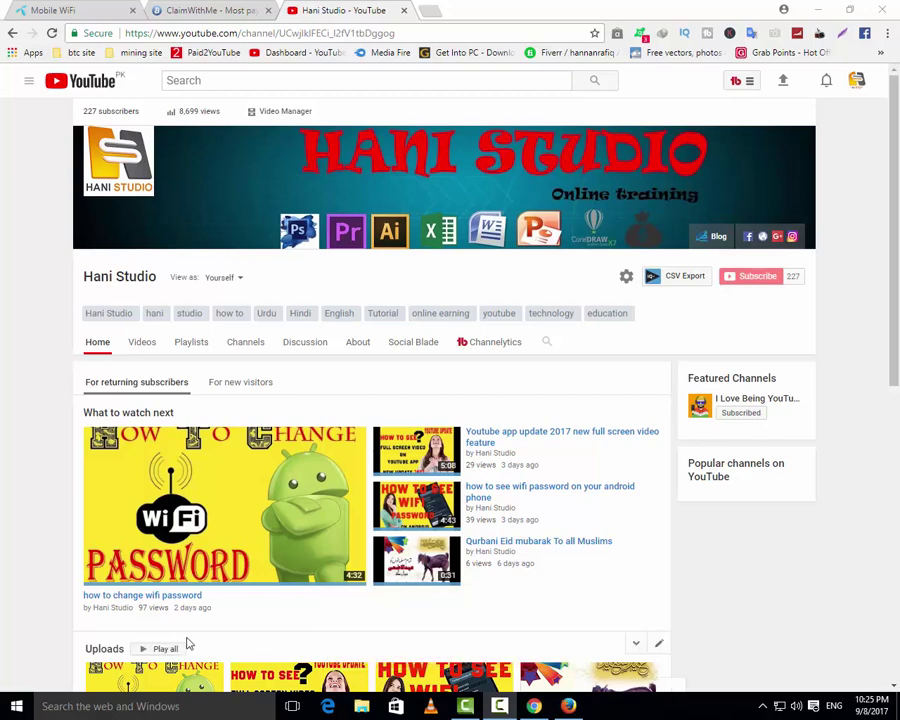
Switch to Blogger in Firefox and create a new post titled "how to make tutorial"
click(569, 706)
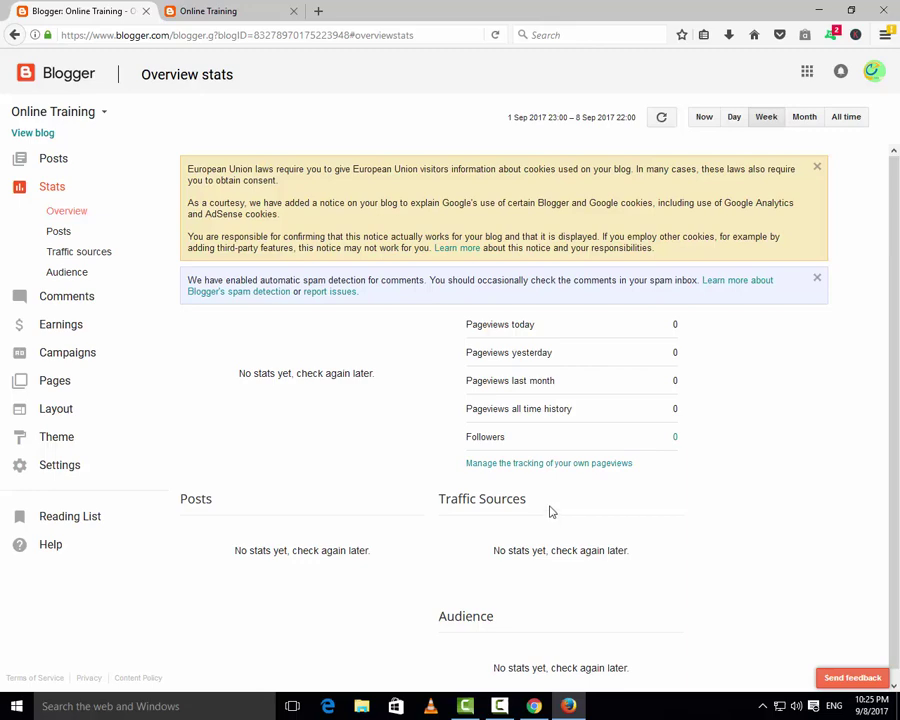
click(52, 162)
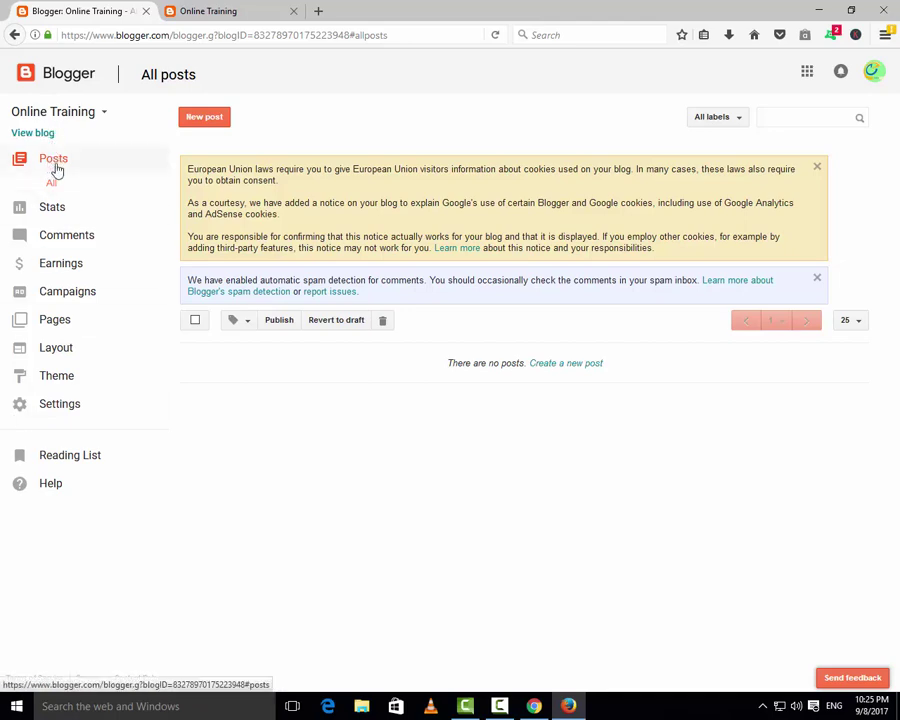
click(215, 120)
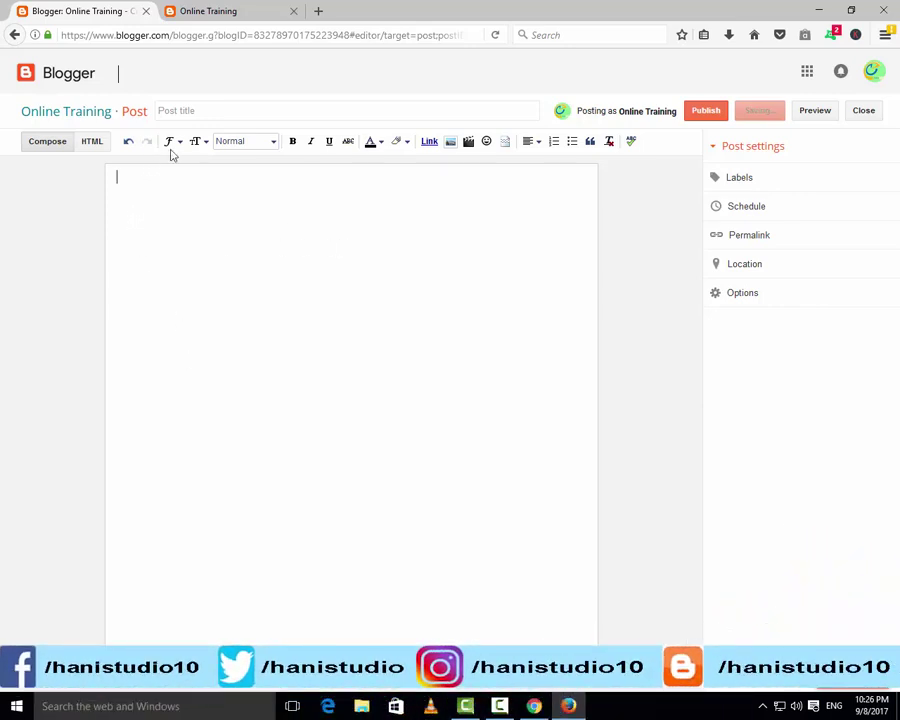
click(211, 110)
click(269, 114)
click(181, 145)
click(183, 148)
click(205, 144)
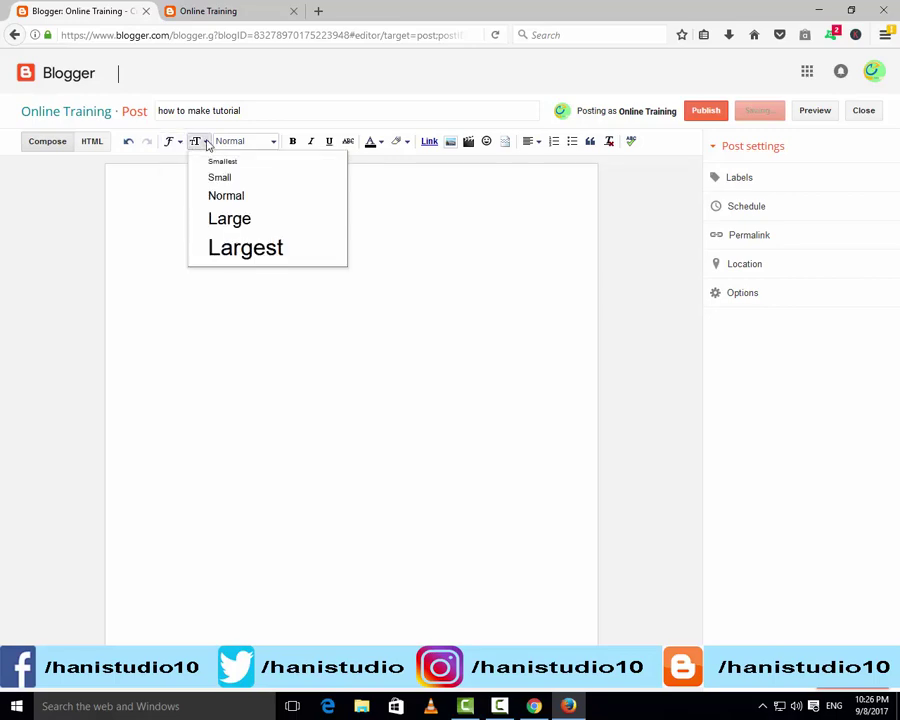
mouse_move(208, 147)
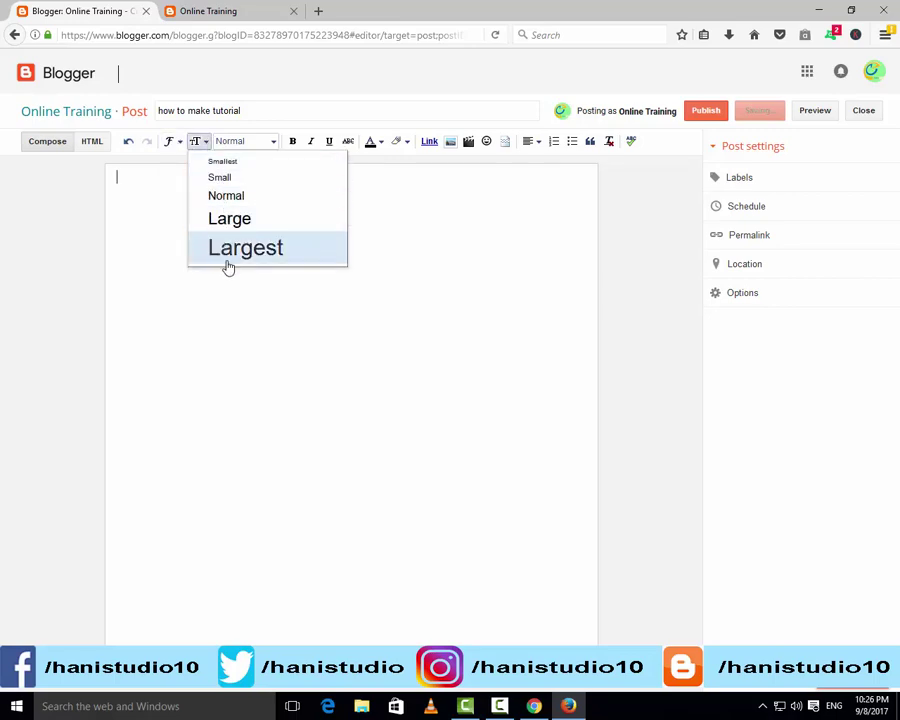
click(273, 142)
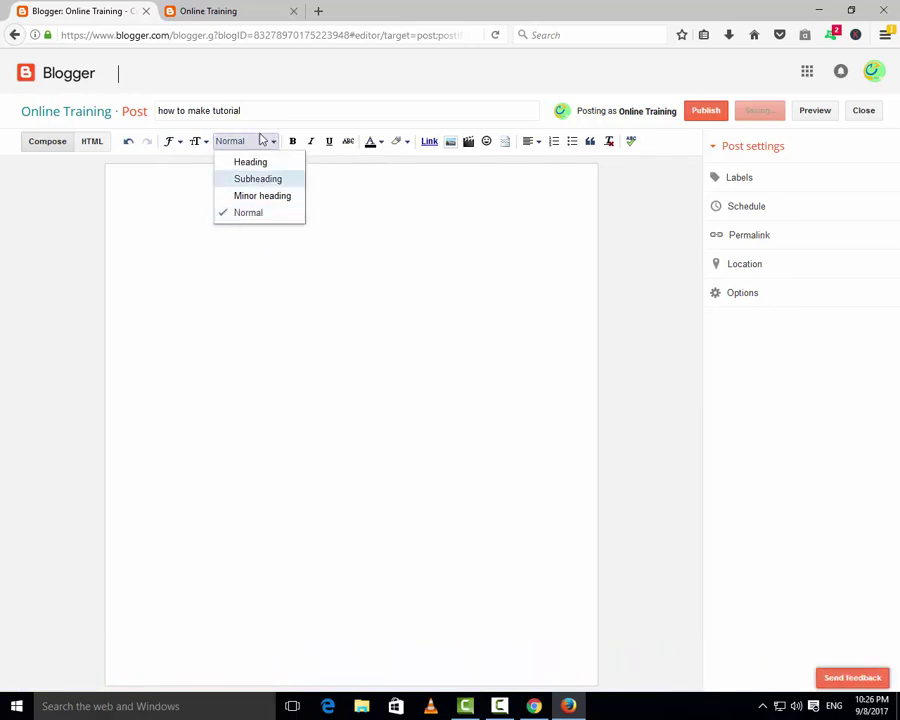
Write "hading" in the post body and apply the Heading style to it
click(268, 148)
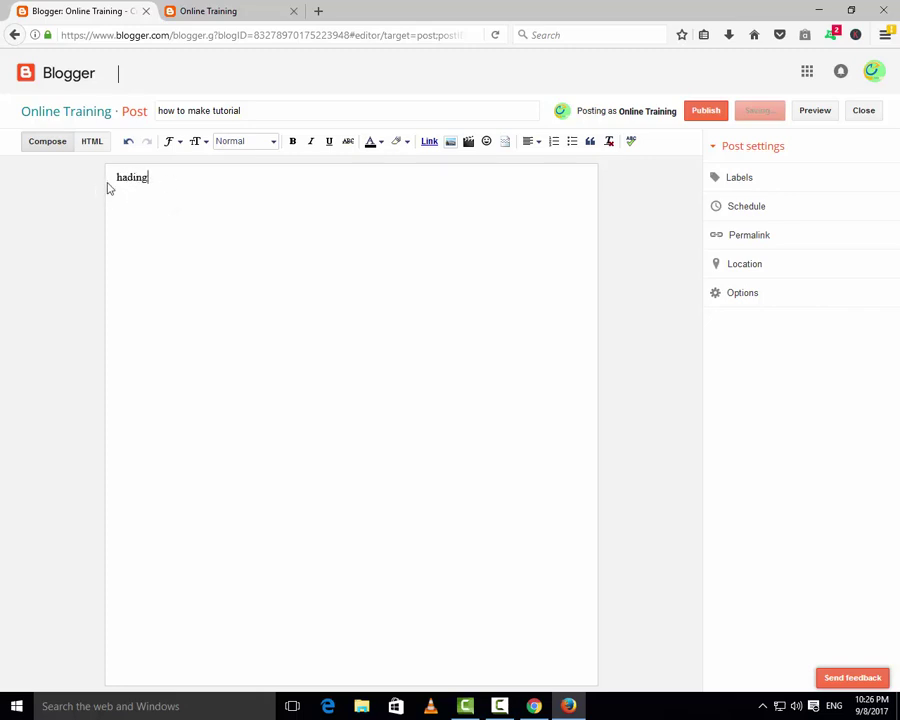
drag(149, 182, 108, 184)
click(273, 141)
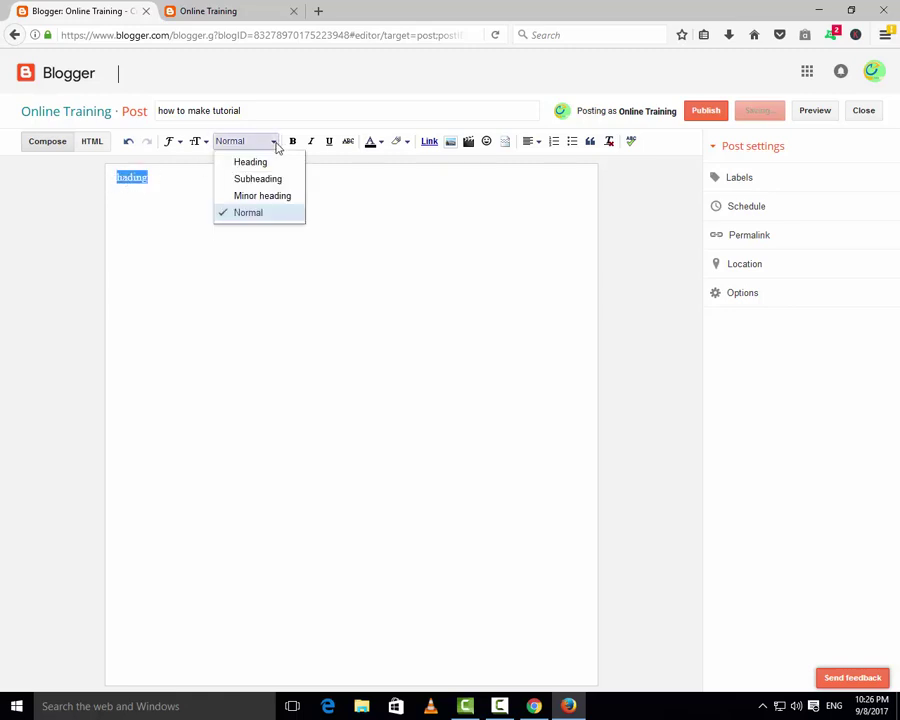
click(262, 166)
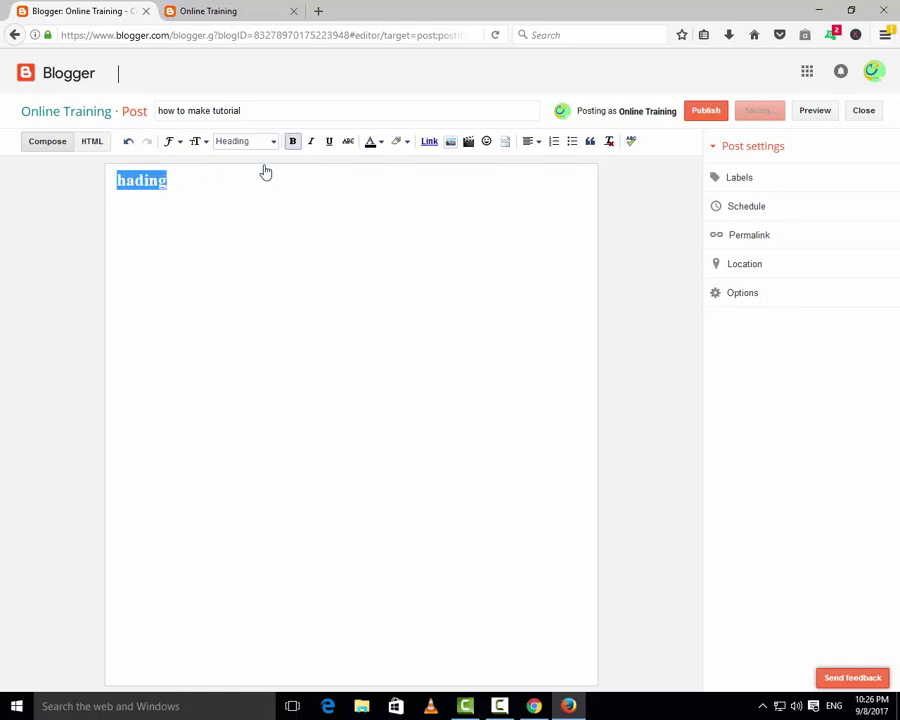
click(160, 182)
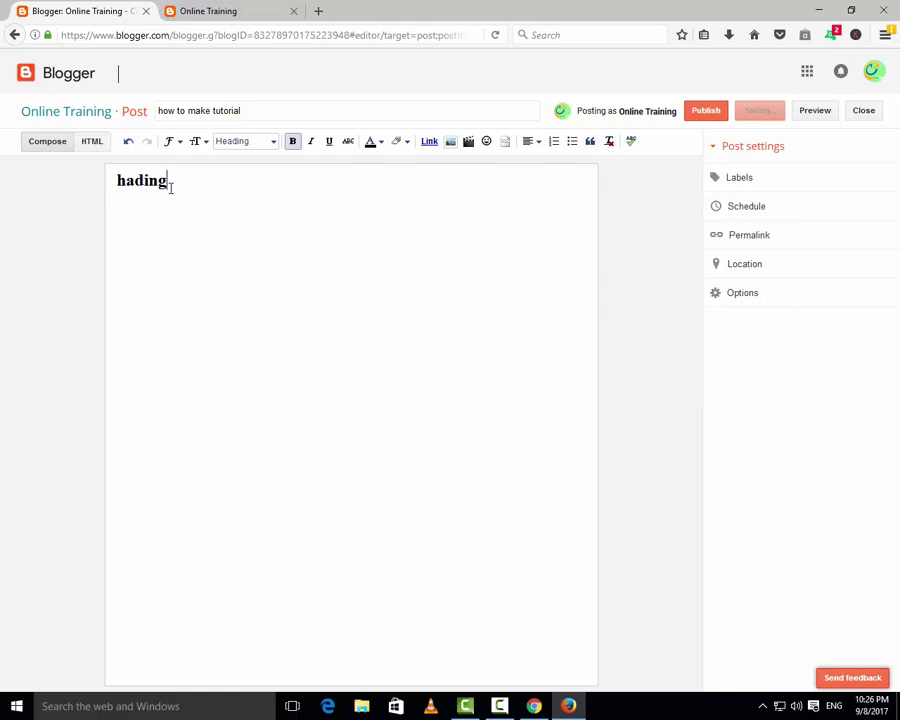
Change the paragraph style of the word "hading" to Subheading
drag(167, 186, 92, 186)
click(216, 222)
drag(195, 176, 115, 180)
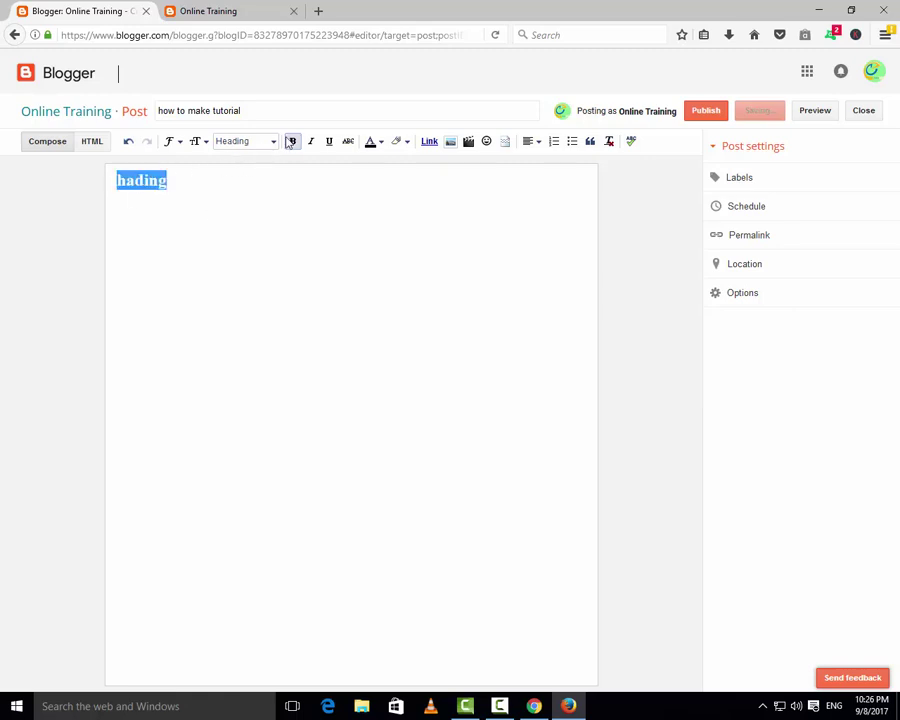
click(270, 143)
click(258, 187)
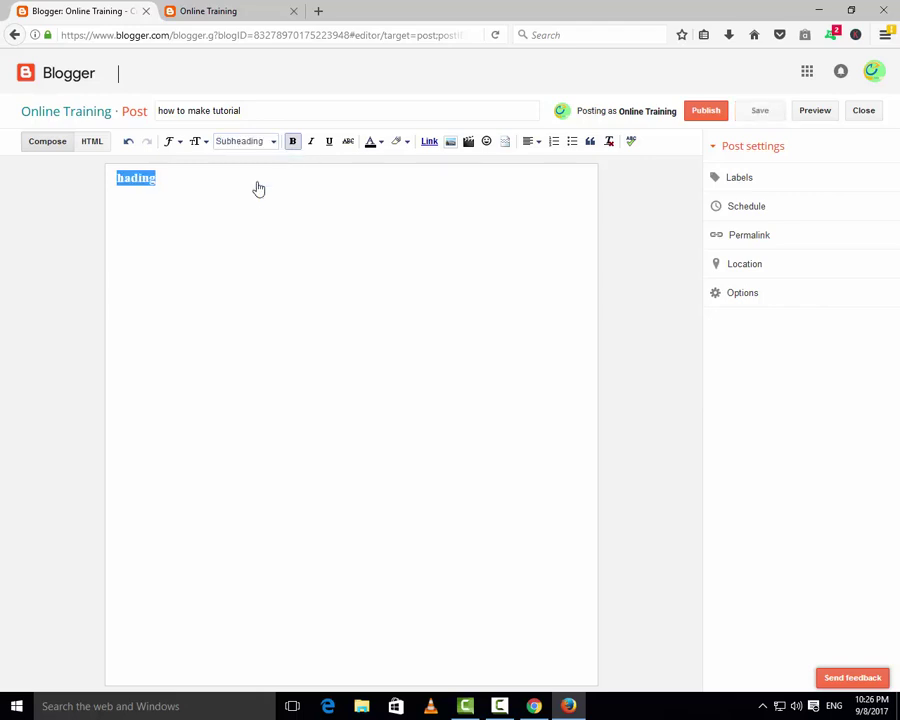
click(155, 179)
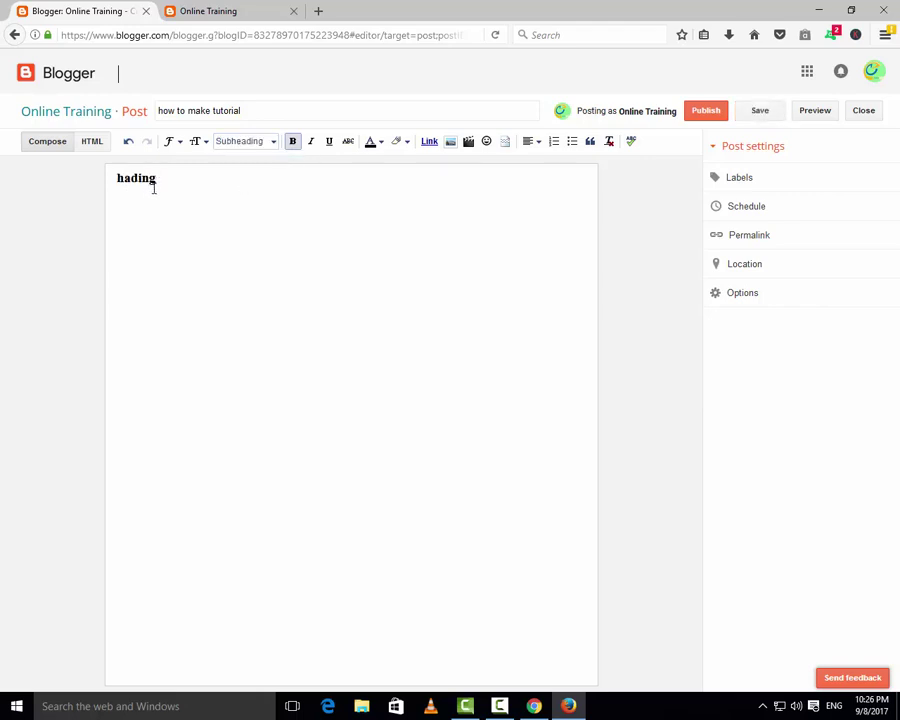
Try italic formatting on the word "hading" and remove it again
drag(164, 184, 102, 130)
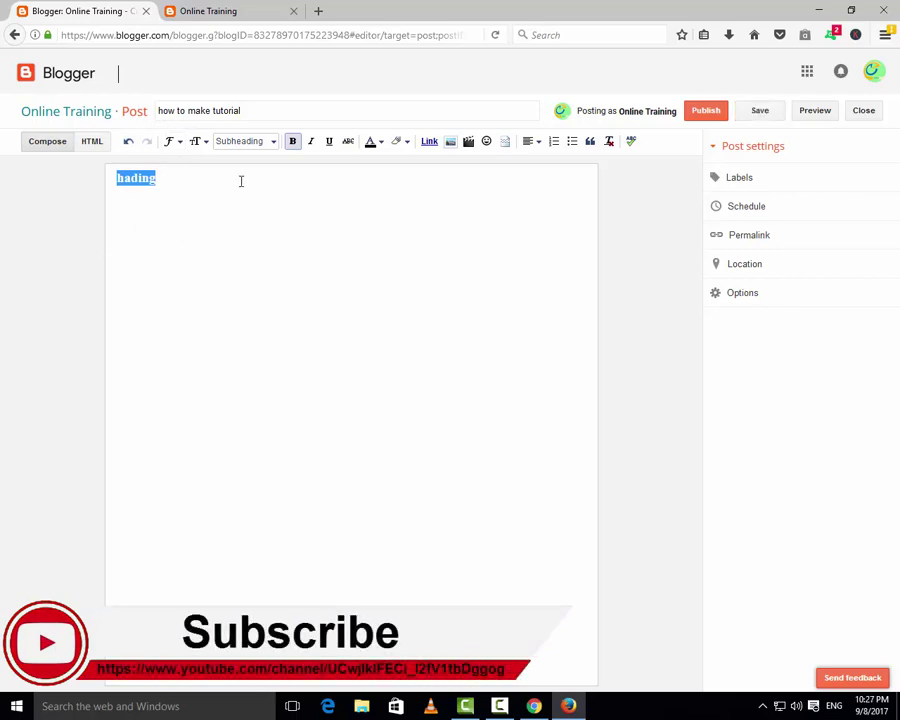
click(293, 141)
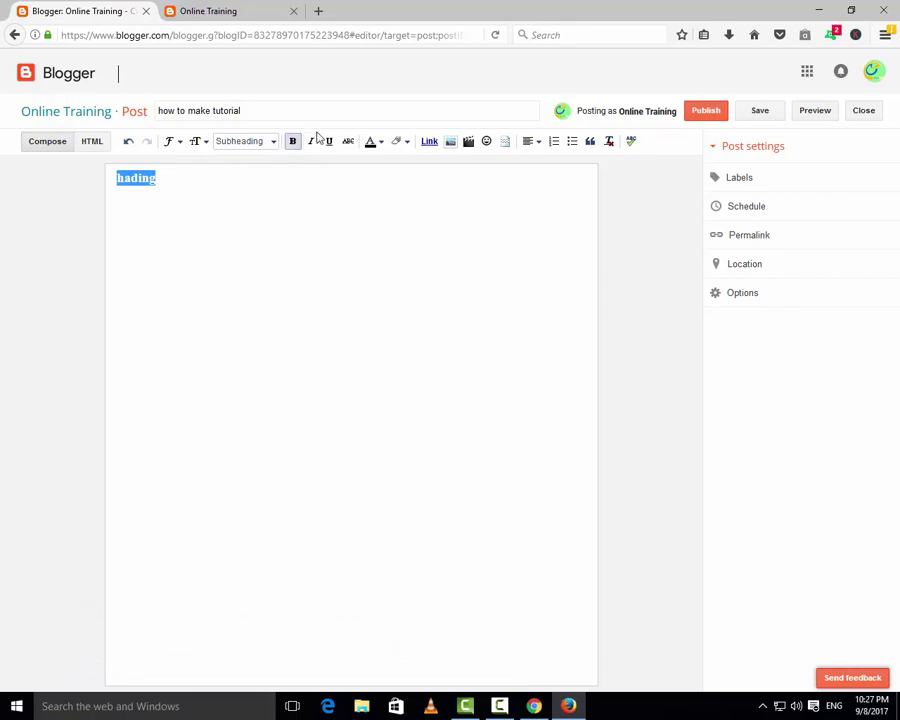
click(311, 141)
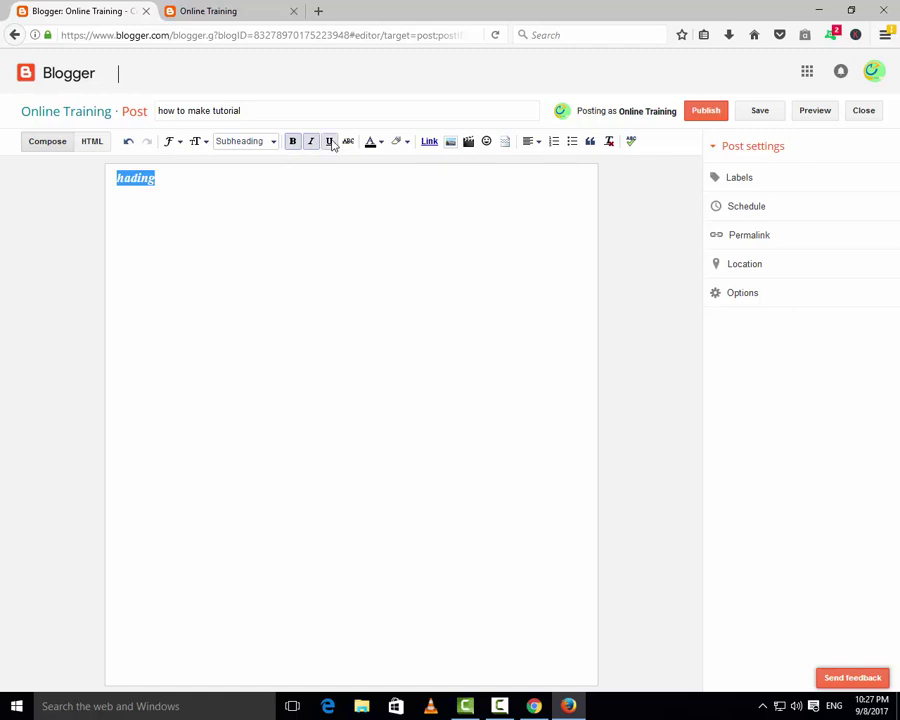
click(311, 141)
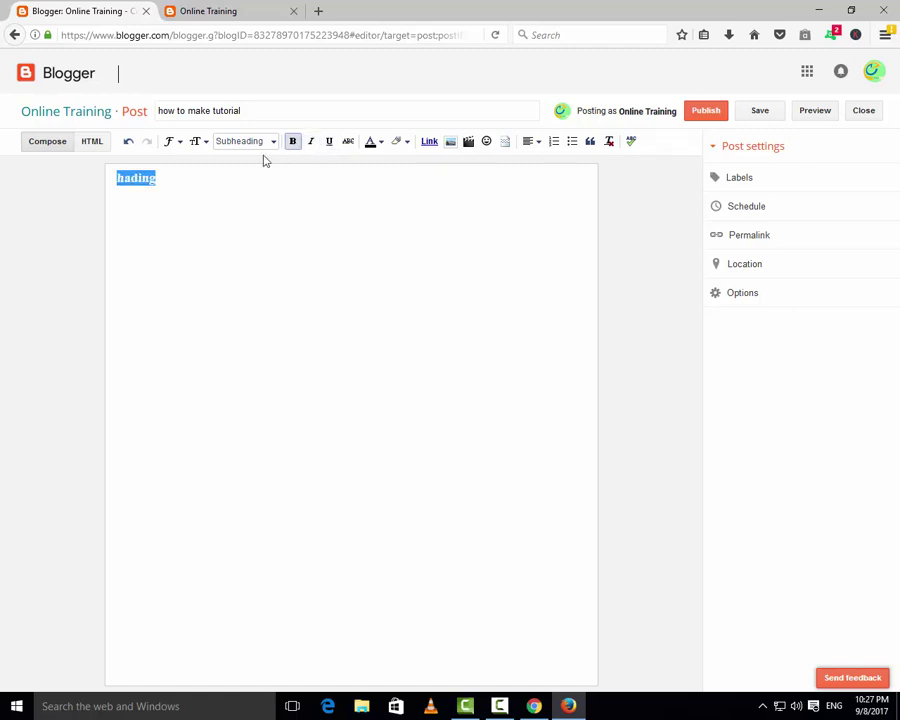
click(197, 235)
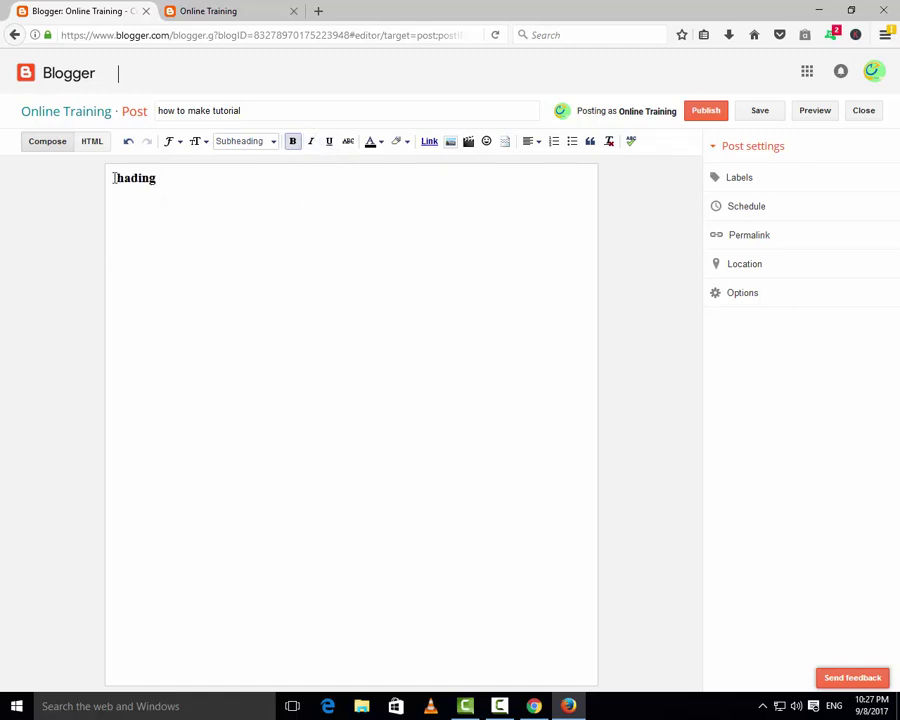
Strike through the word "hading" and take the strikethrough off again
drag(114, 178, 156, 180)
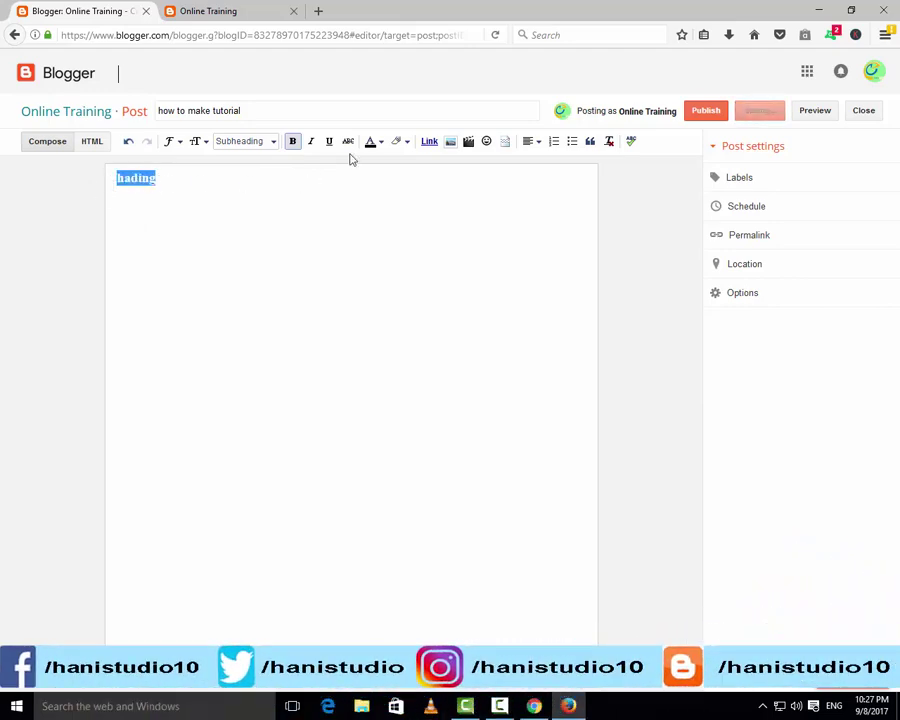
click(348, 142)
click(195, 199)
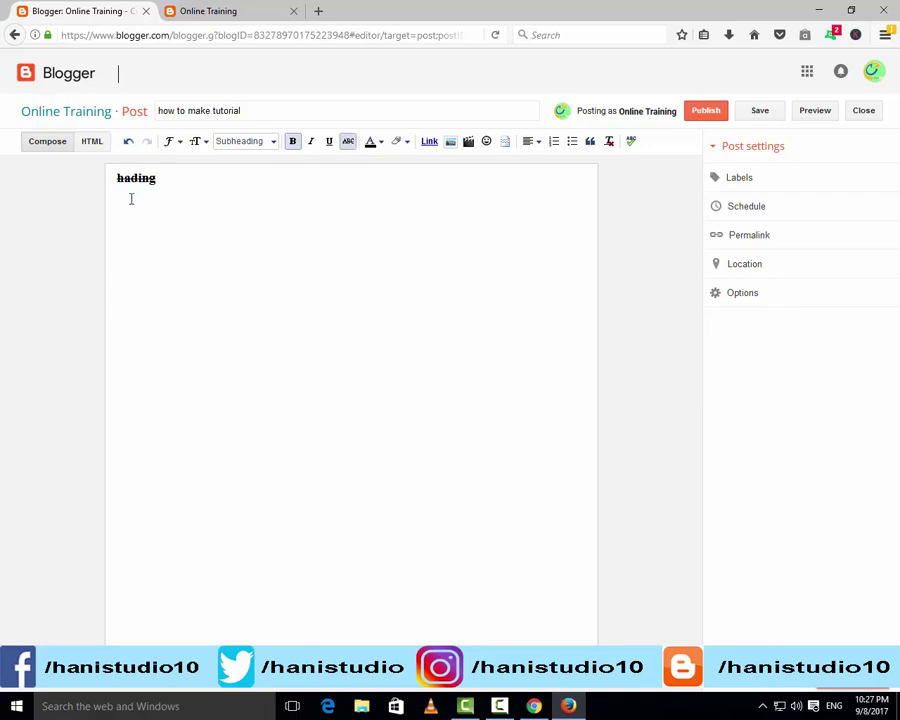
drag(158, 178, 40, 179)
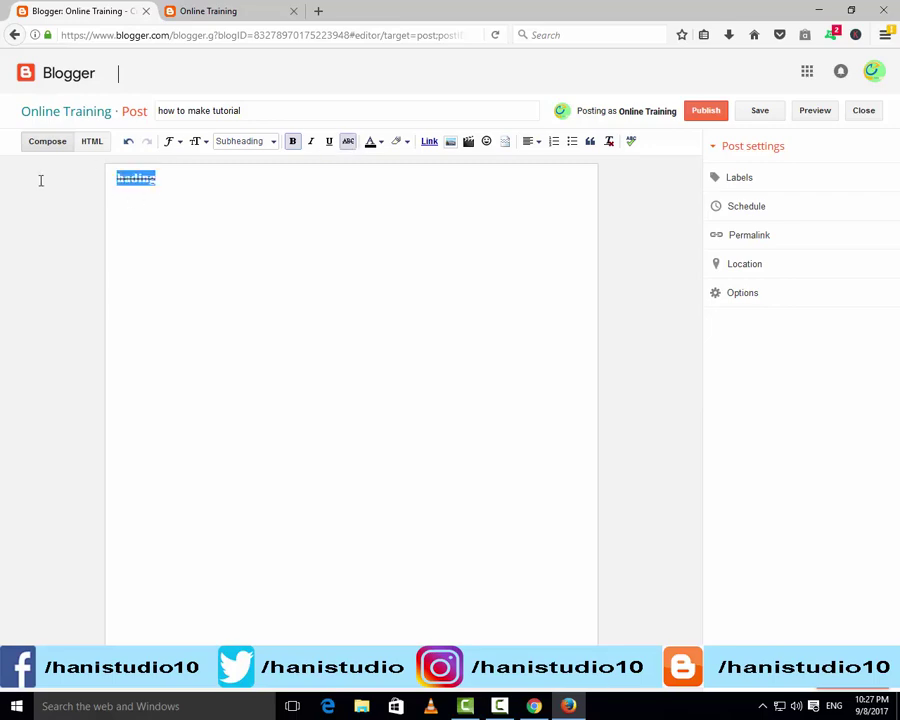
click(351, 143)
click(197, 223)
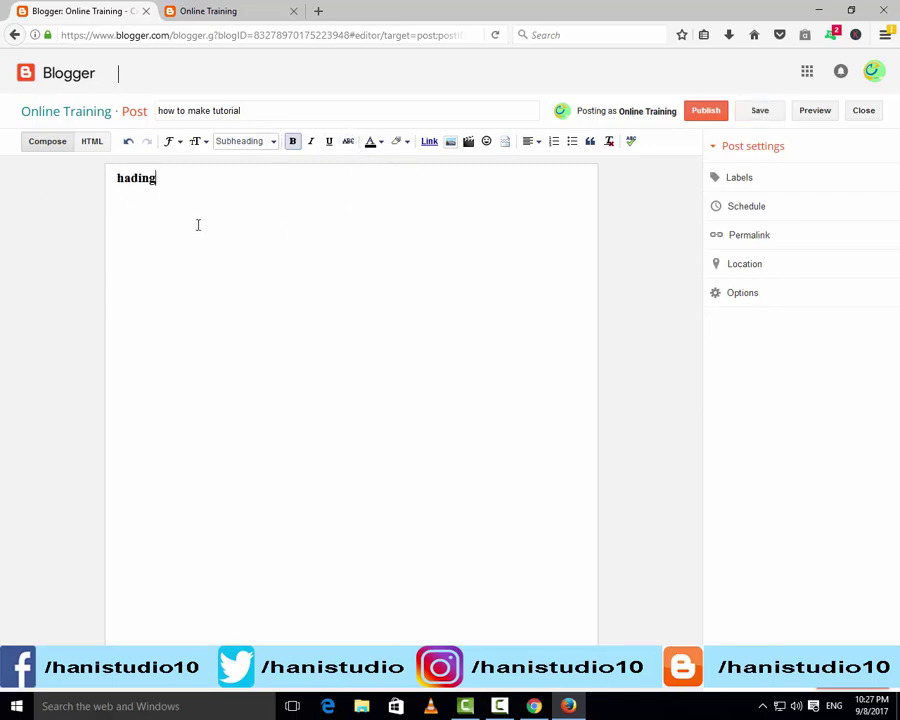
Set the text color of the word "hading" to dark red
drag(171, 183, 112, 180)
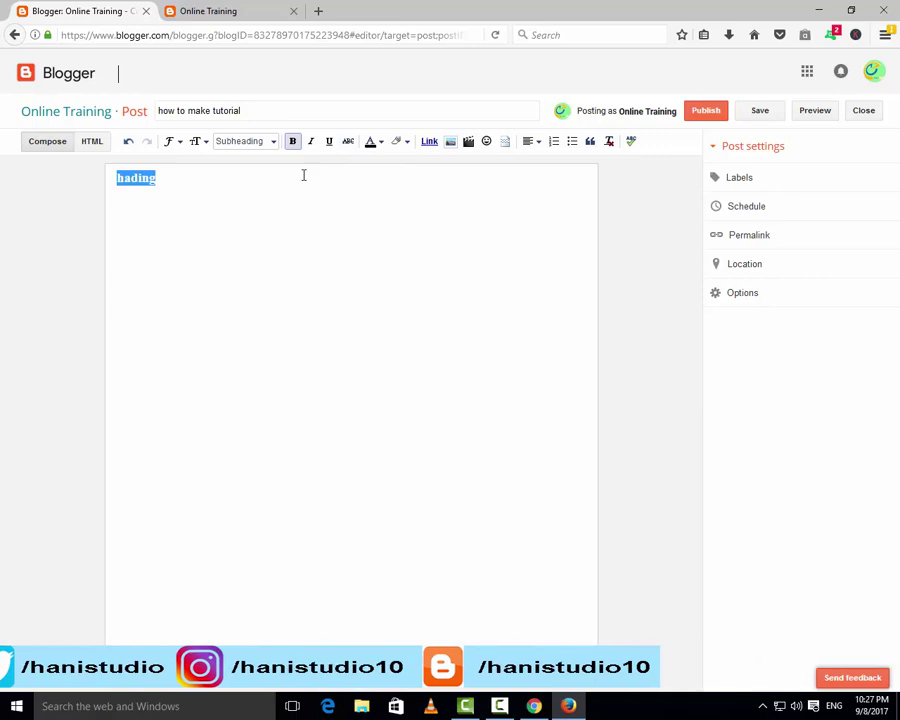
click(381, 145)
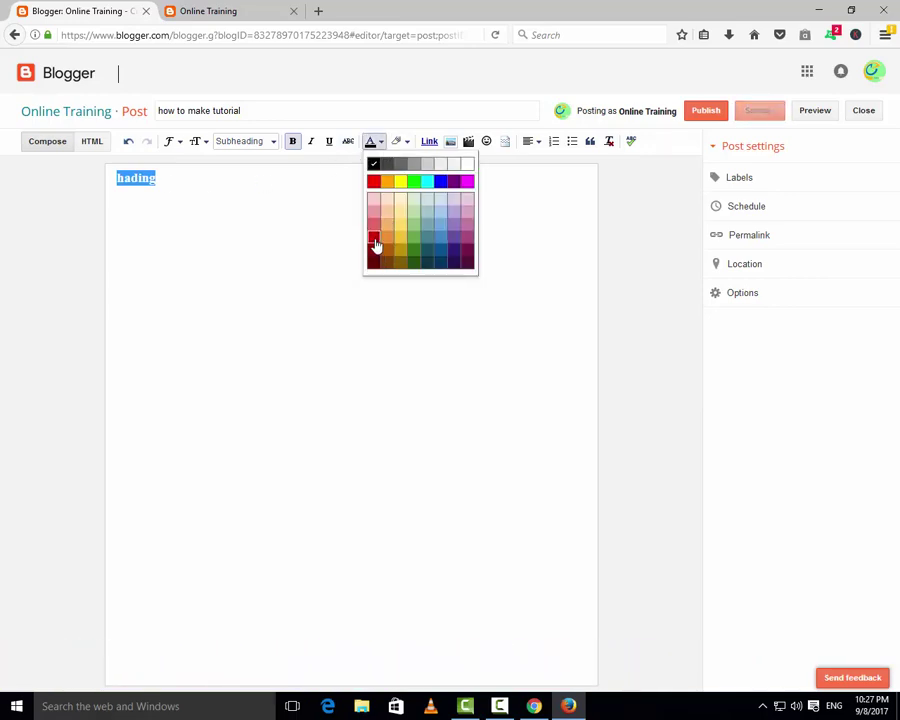
click(375, 246)
click(248, 180)
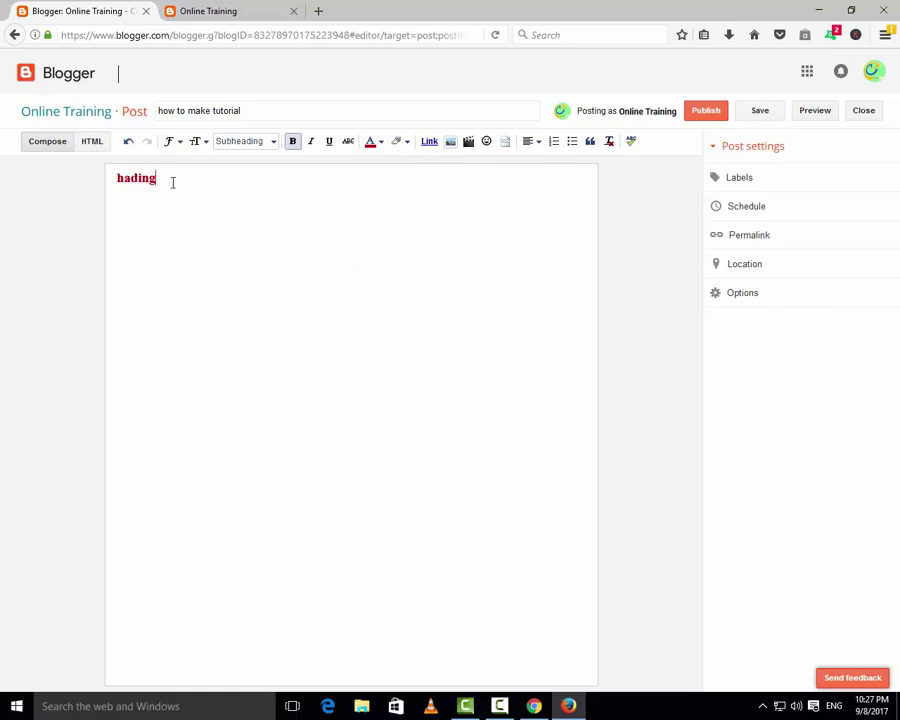
With the word "hading" selected, examine the arrow symbols and emoji offered as special characters without inserting any
drag(172, 183, 114, 182)
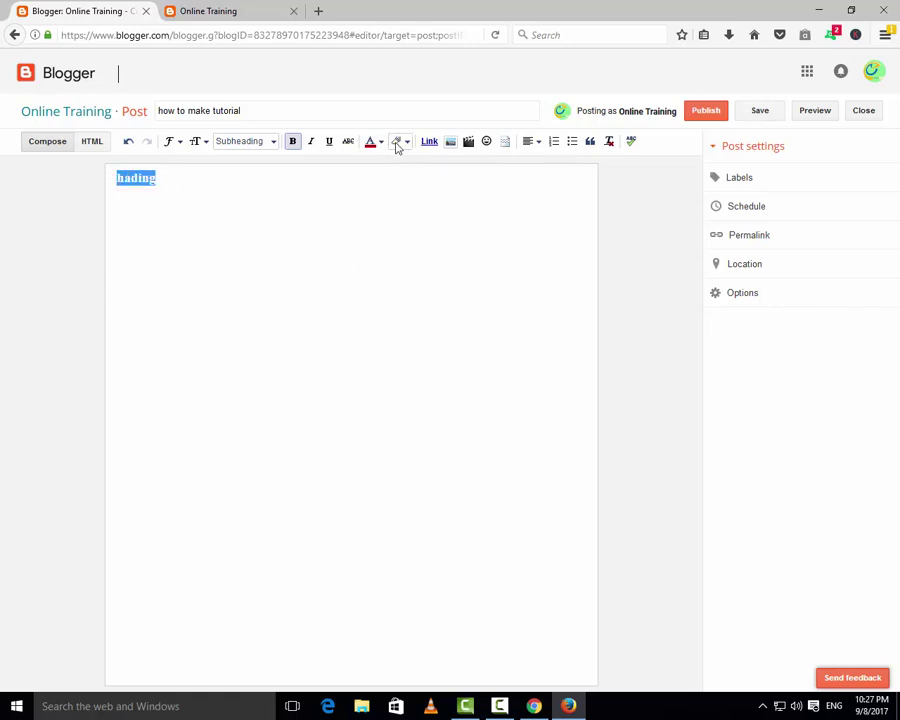
click(486, 141)
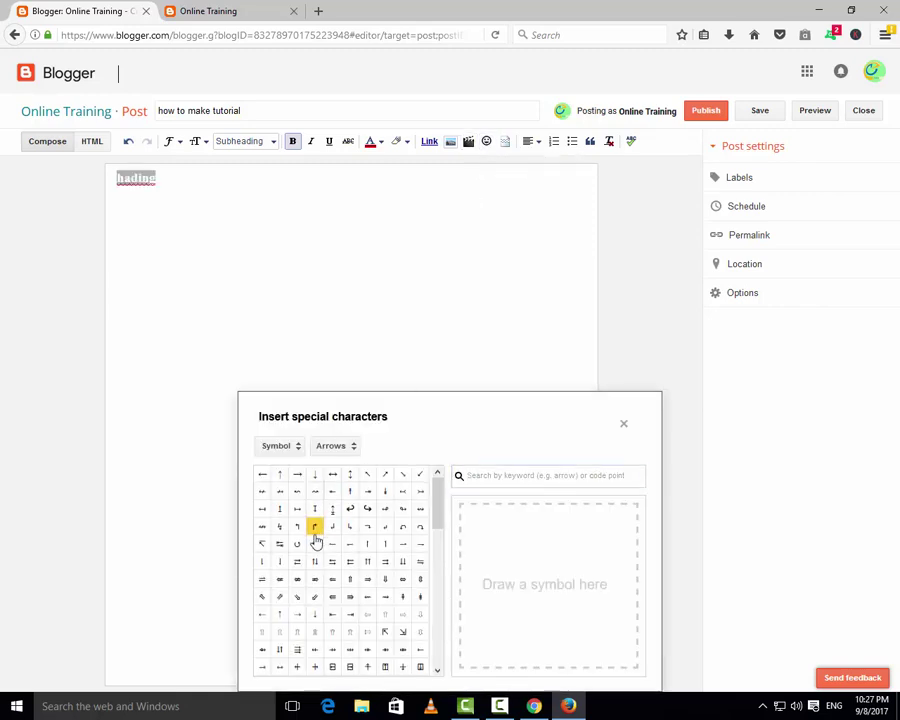
scroll(316, 540, down, 10)
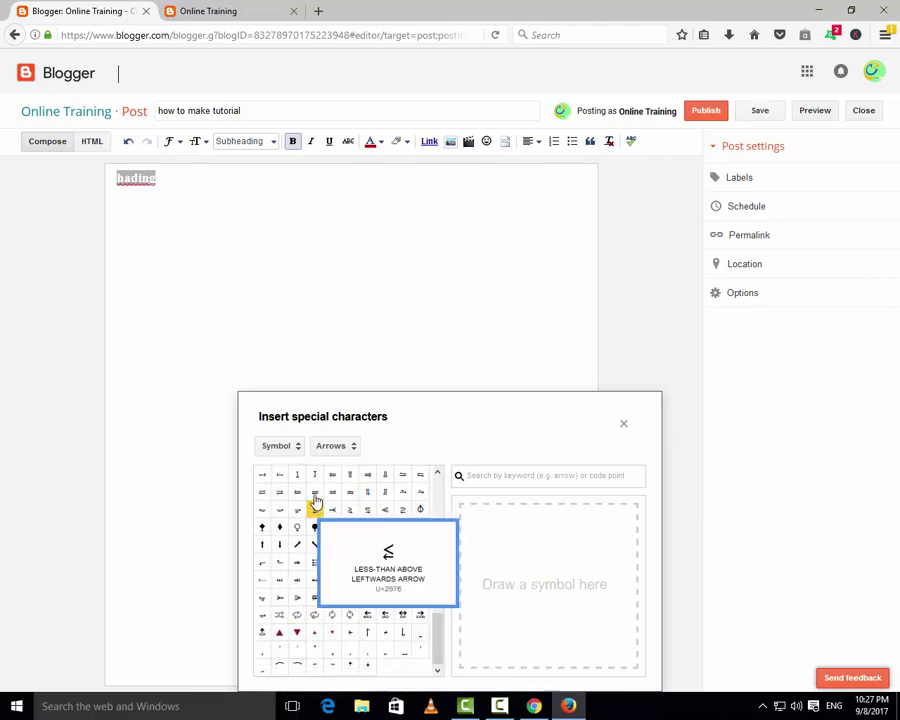
click(304, 450)
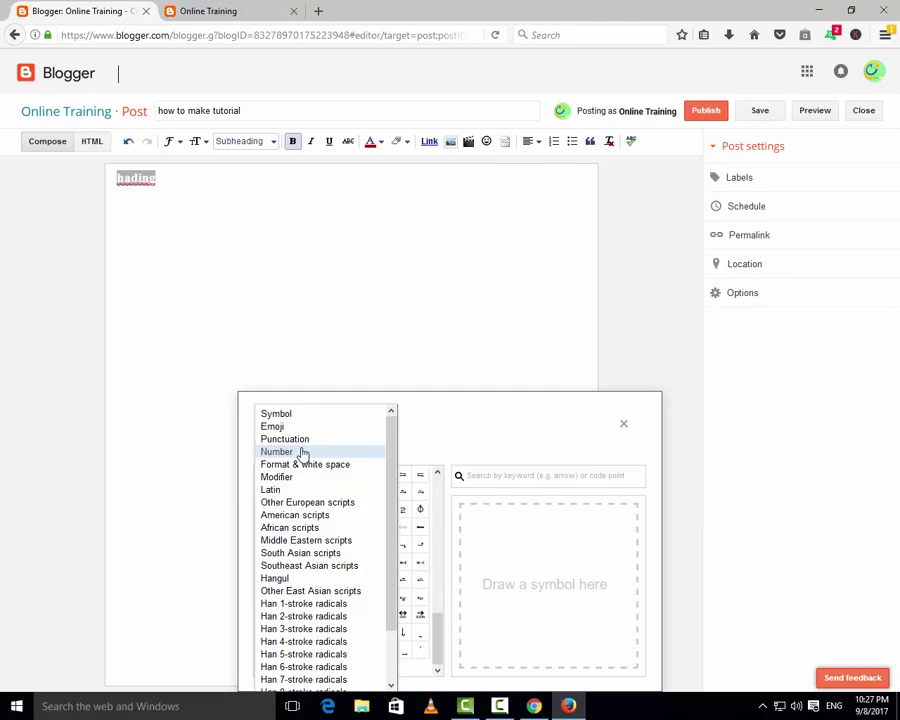
click(288, 427)
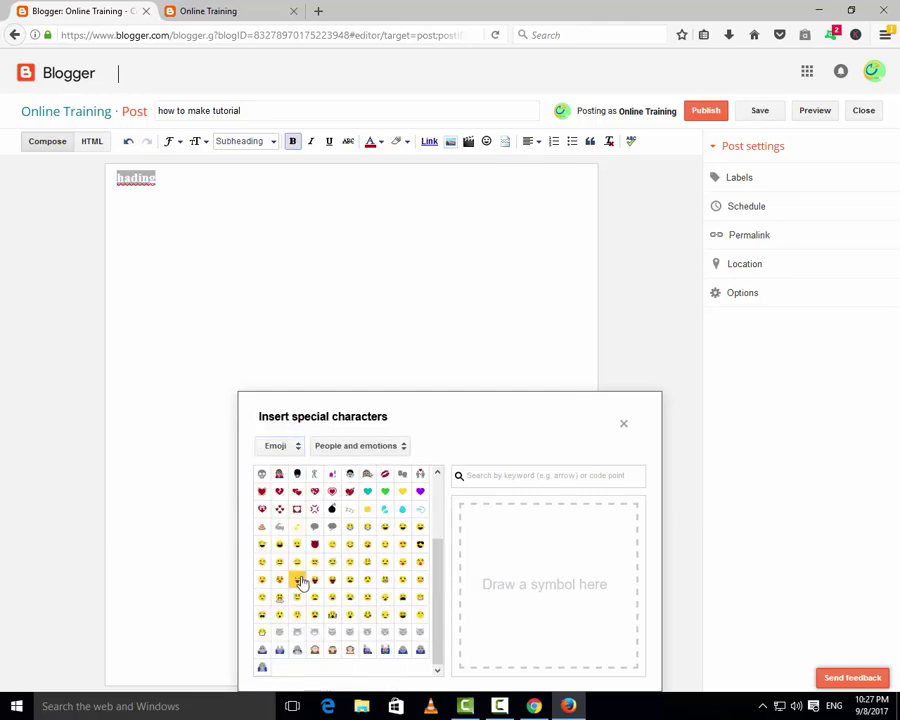
scroll(301, 582, up, 3)
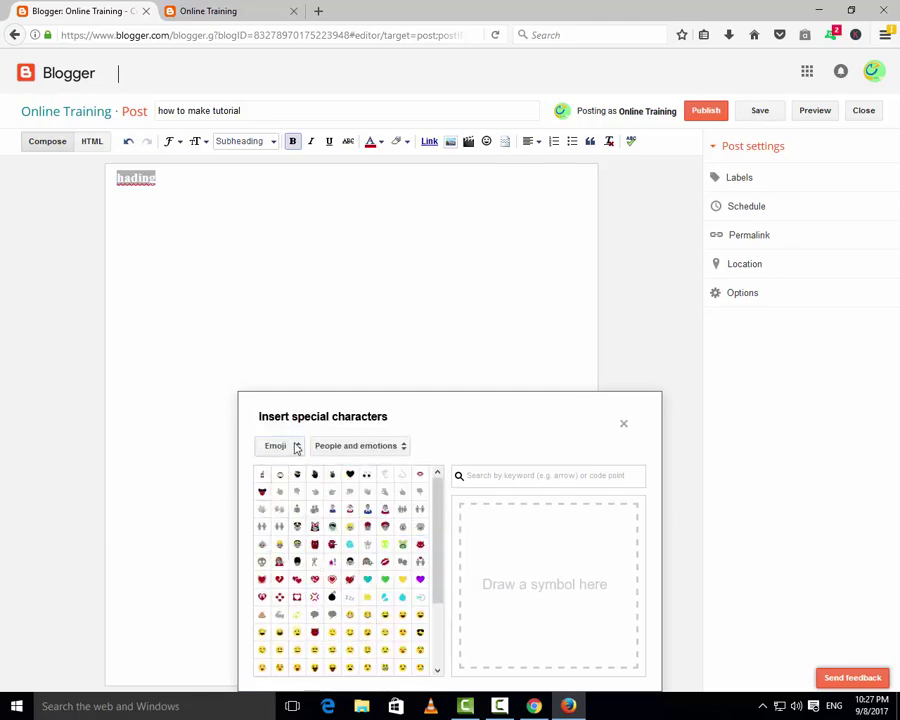
click(297, 448)
click(402, 438)
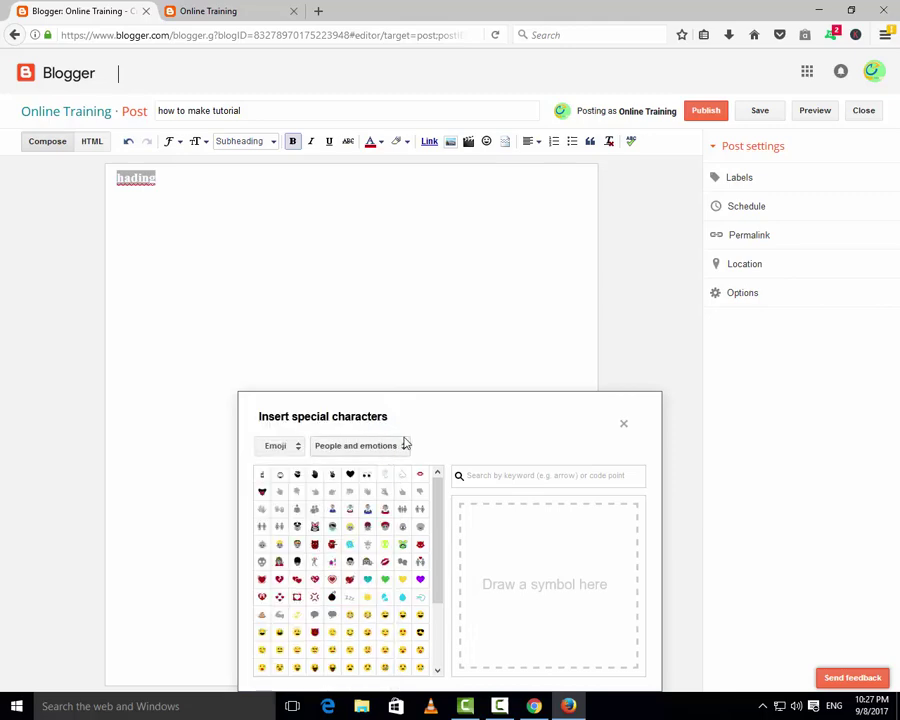
click(625, 427)
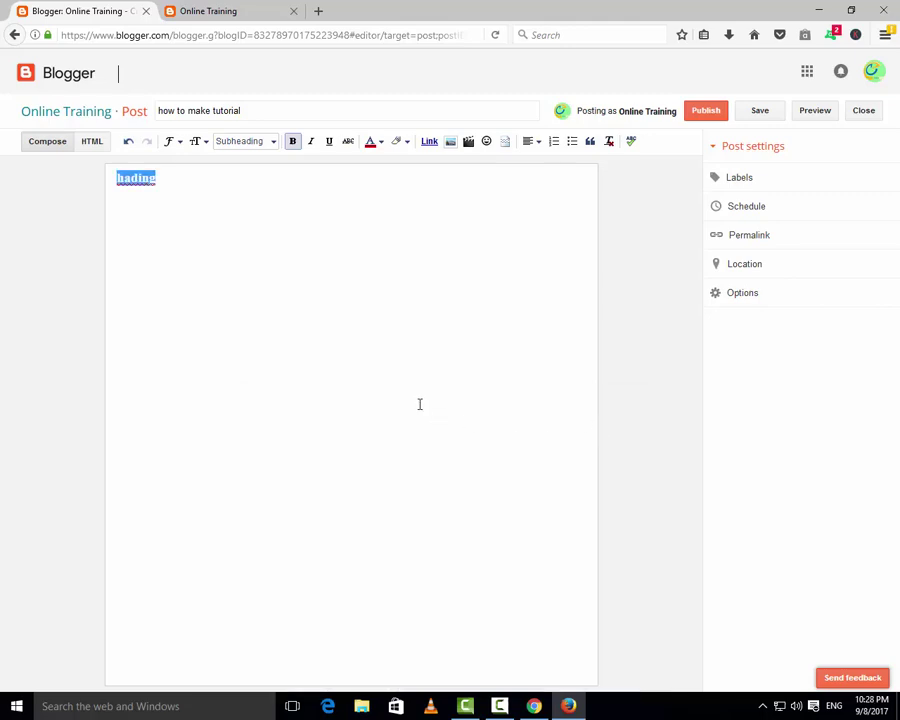
Try centre and right alignment on the selected word "hading", ending with it justified
click(538, 143)
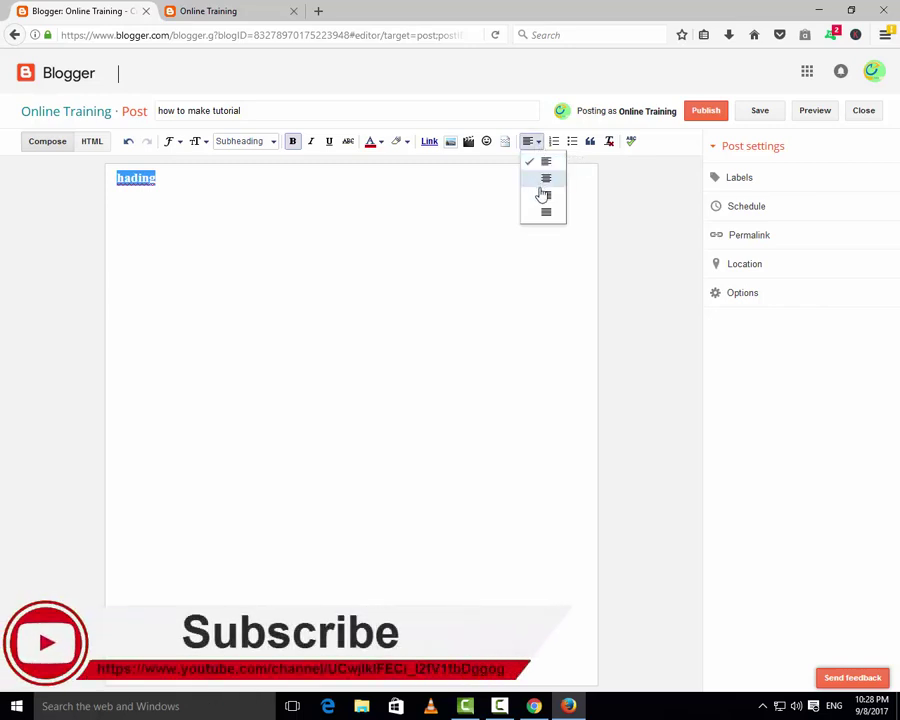
click(545, 180)
click(535, 145)
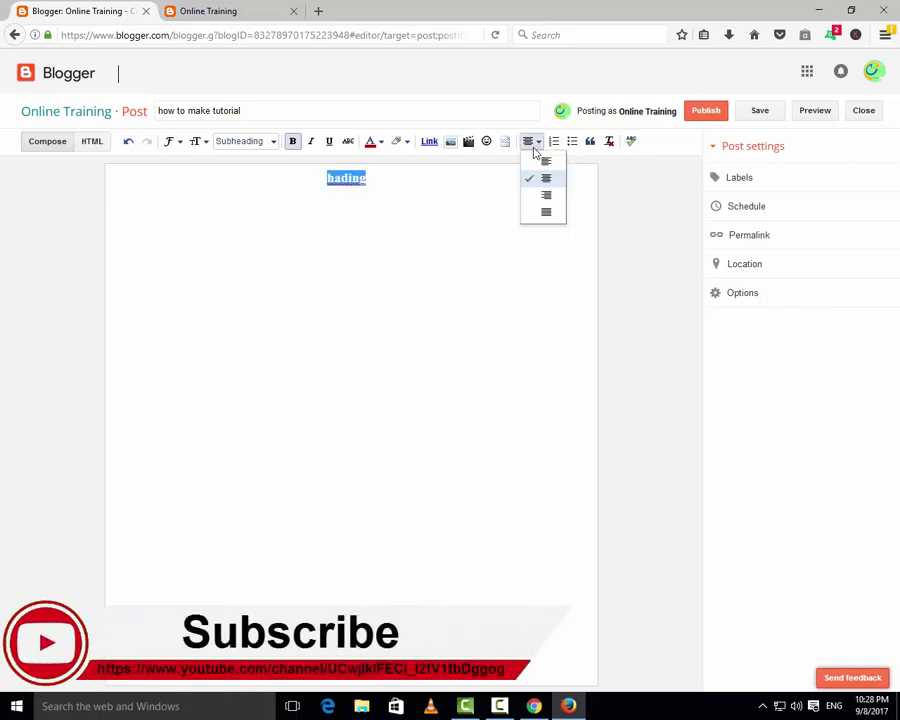
click(545, 195)
click(537, 143)
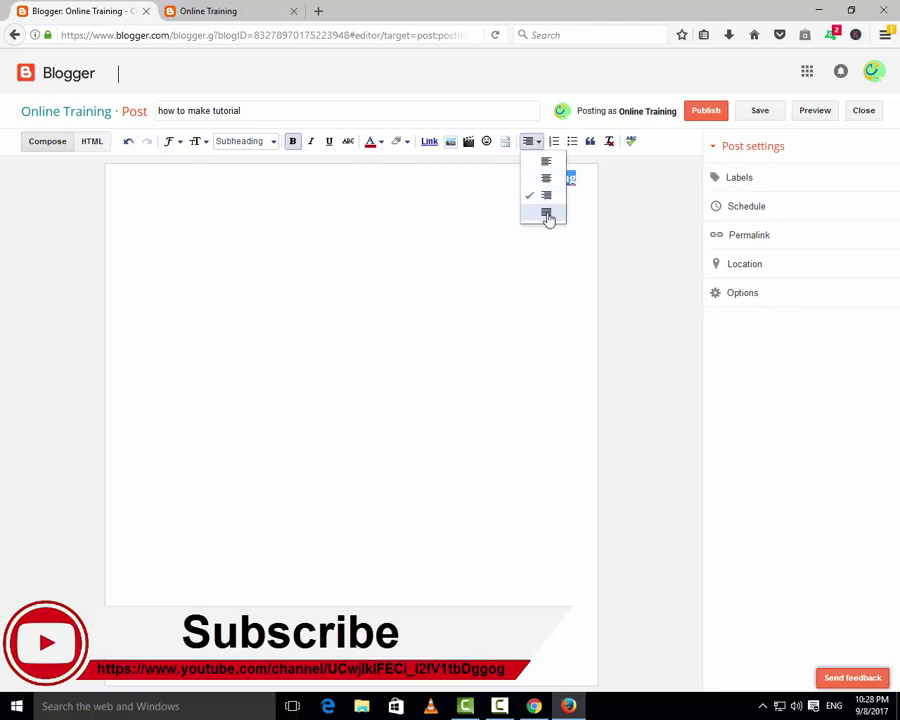
click(546, 212)
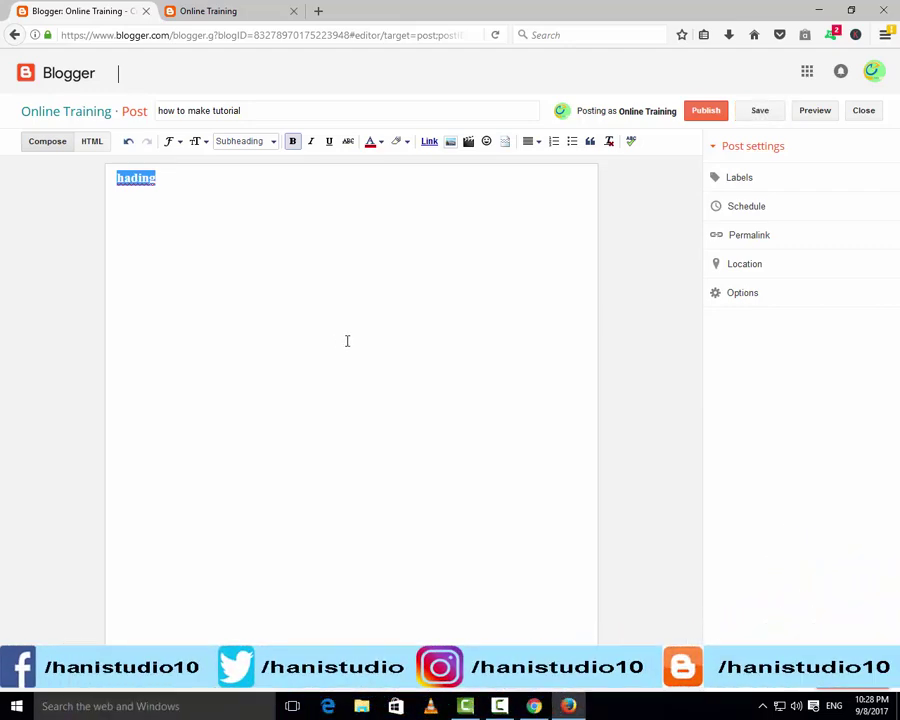
Add the lines "hading1", "hading2" and "hading3" below the word "hading"
click(210, 213)
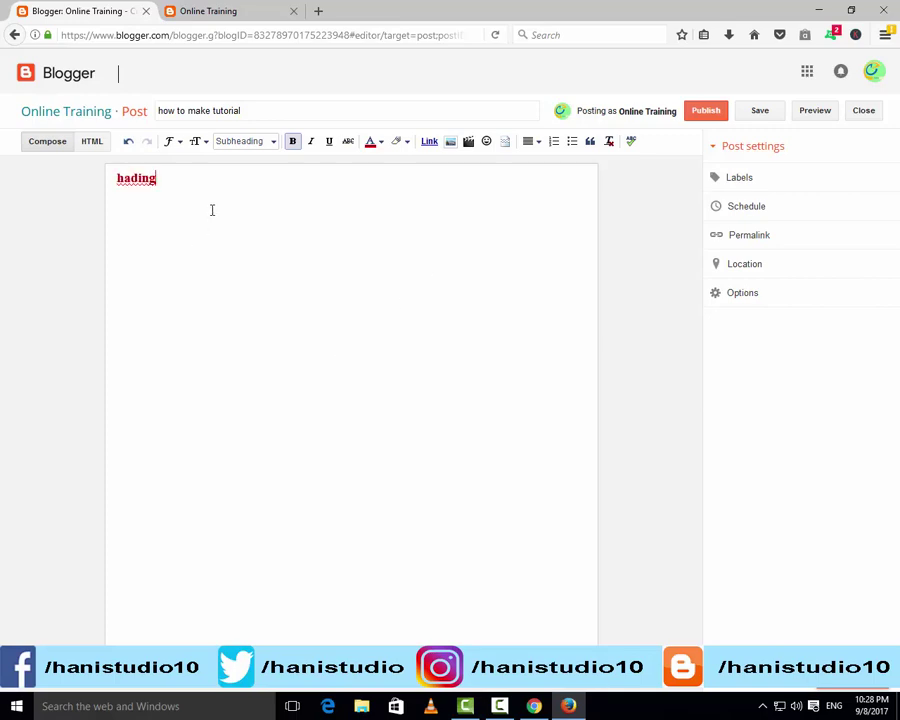
key(Return)
text(ding3)
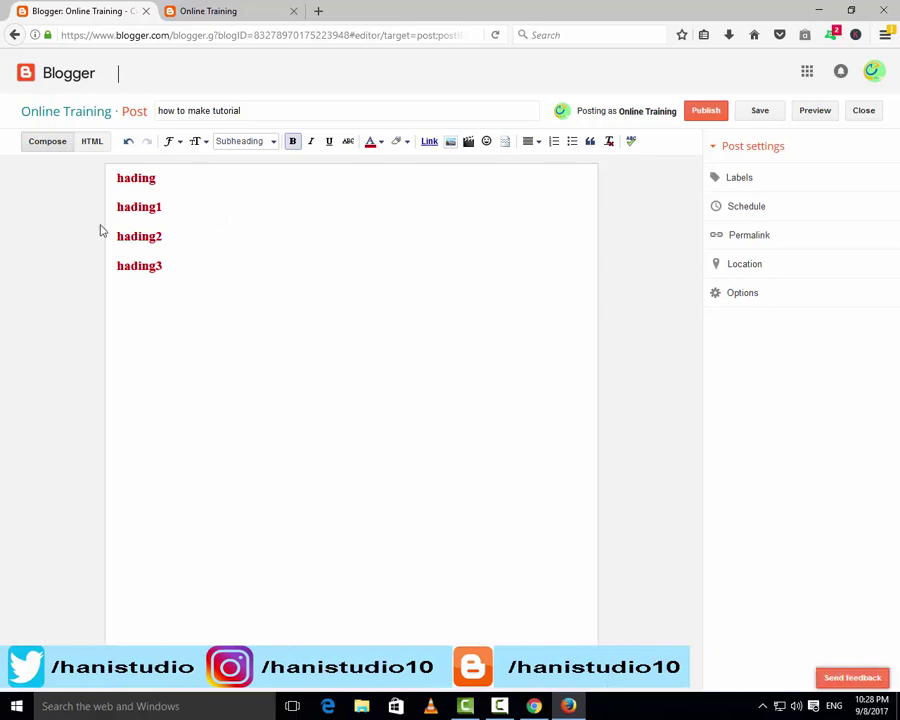
Format the lines "hading1", "hading2" and "hading3" as a numbered list
drag(108, 203, 182, 292)
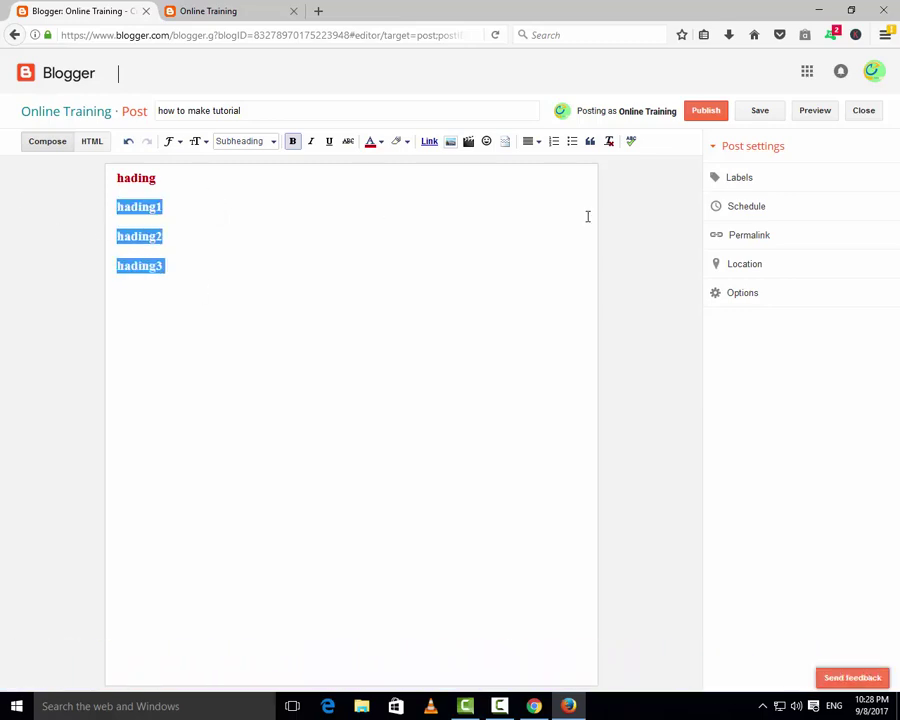
click(554, 141)
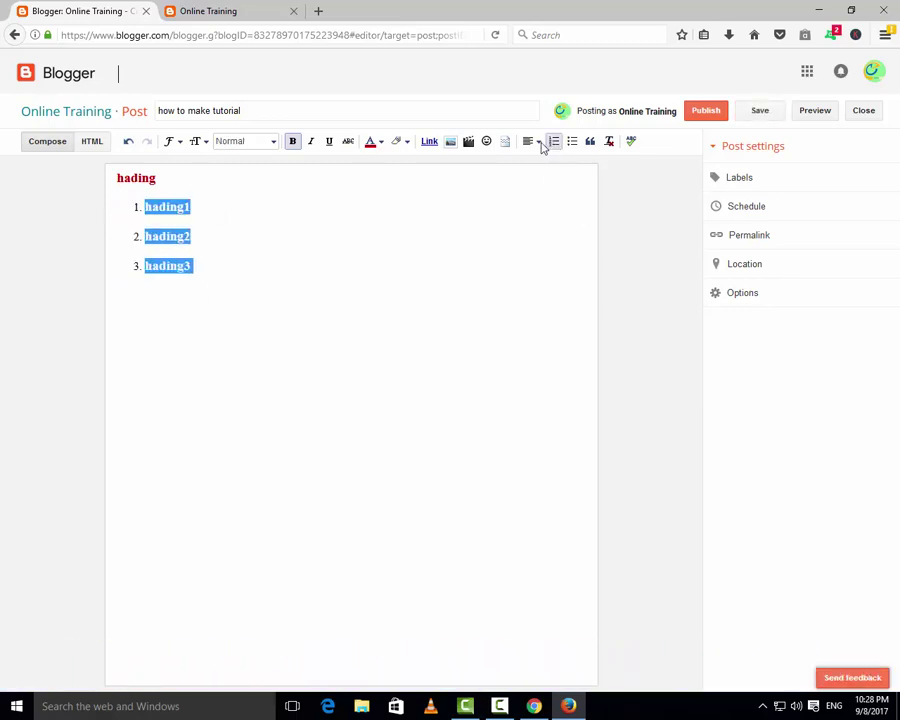
click(139, 268)
click(135, 207)
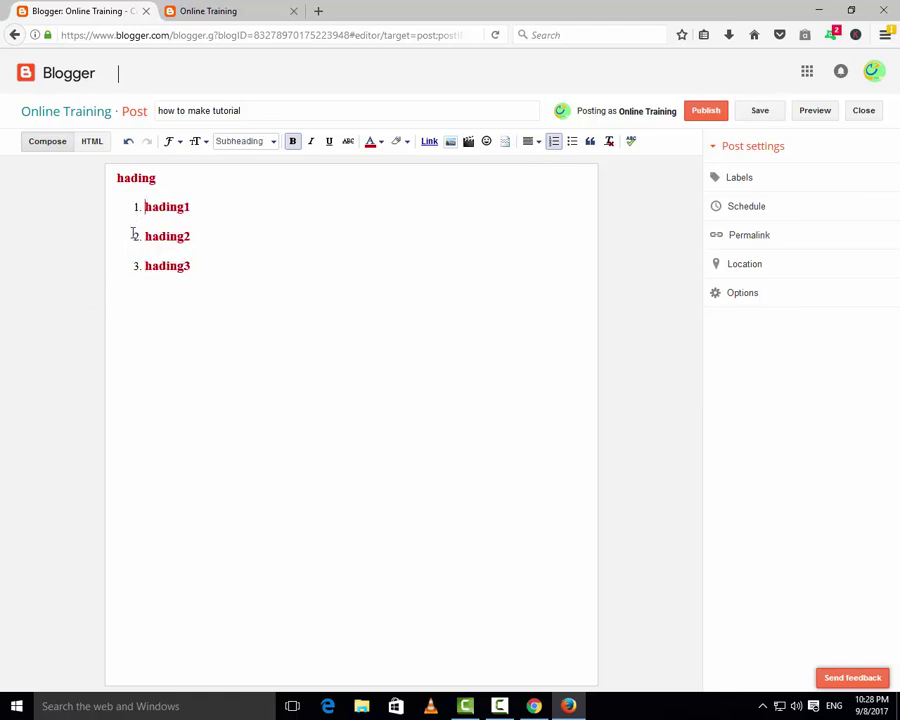
shift+click(132, 266)
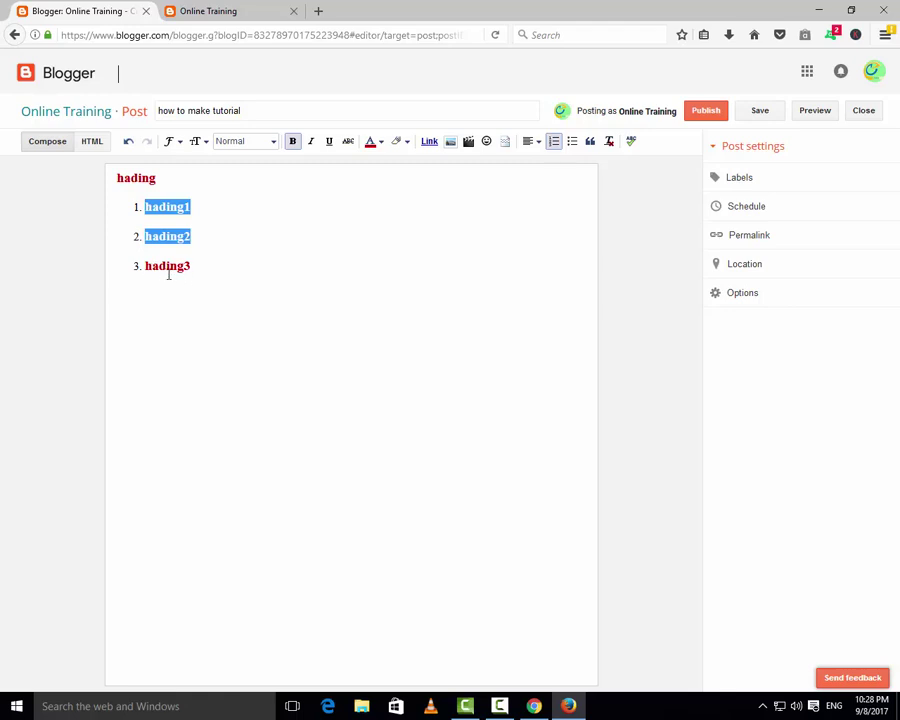
click(114, 302)
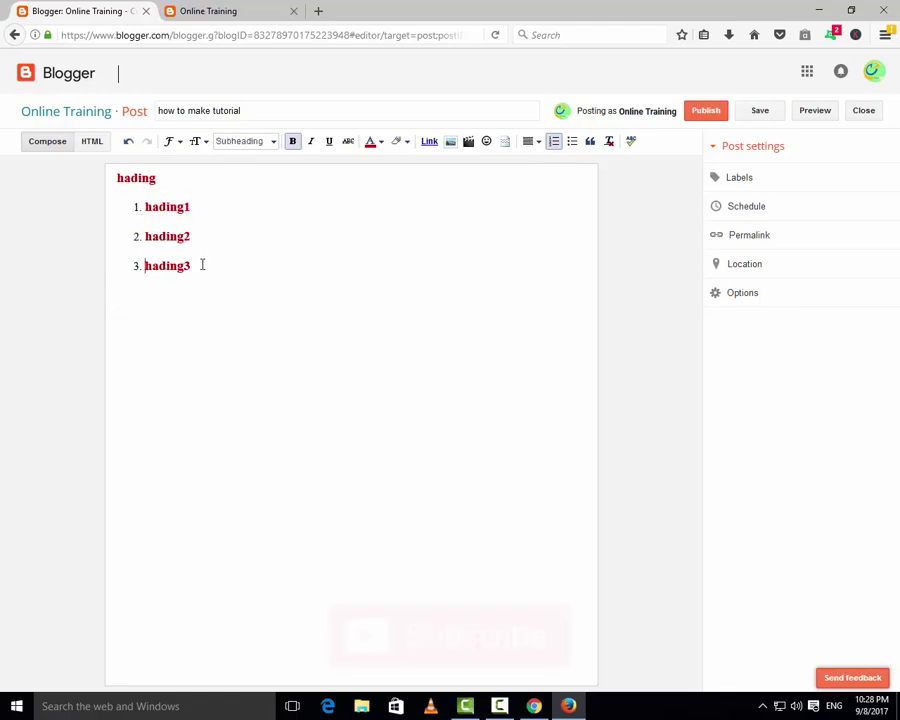
Change the three lines from "hading1" to "hading3" into a bullet list
drag(202, 265, 134, 212)
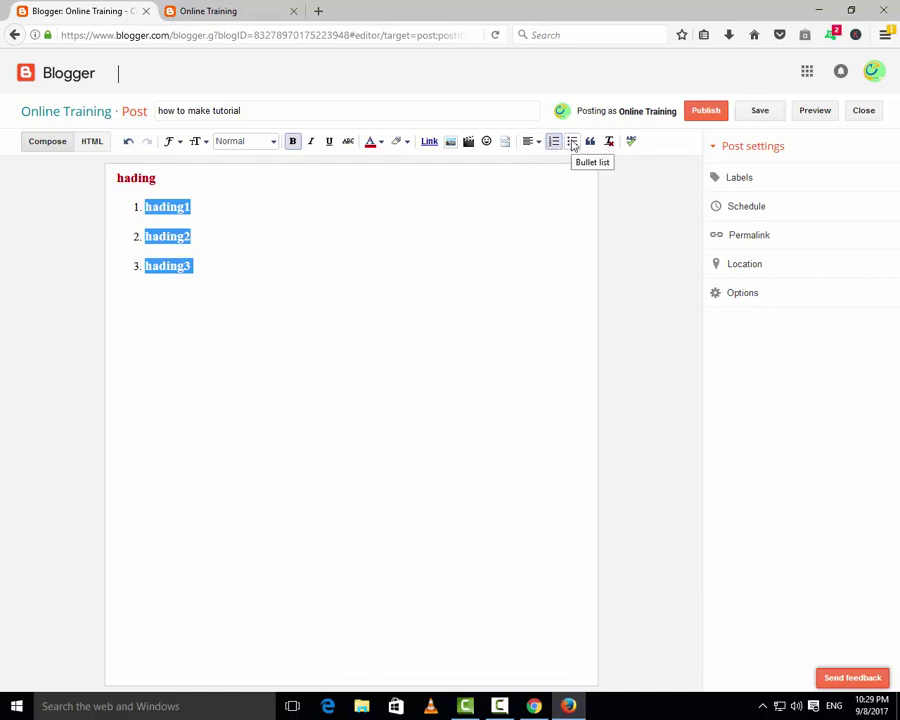
click(572, 143)
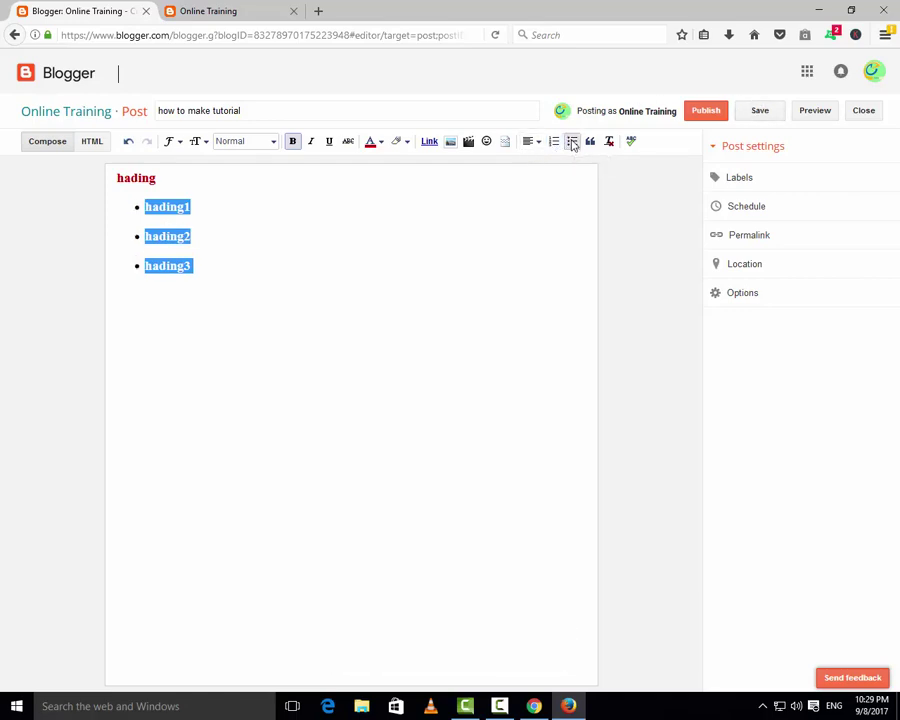
click(131, 209)
click(252, 278)
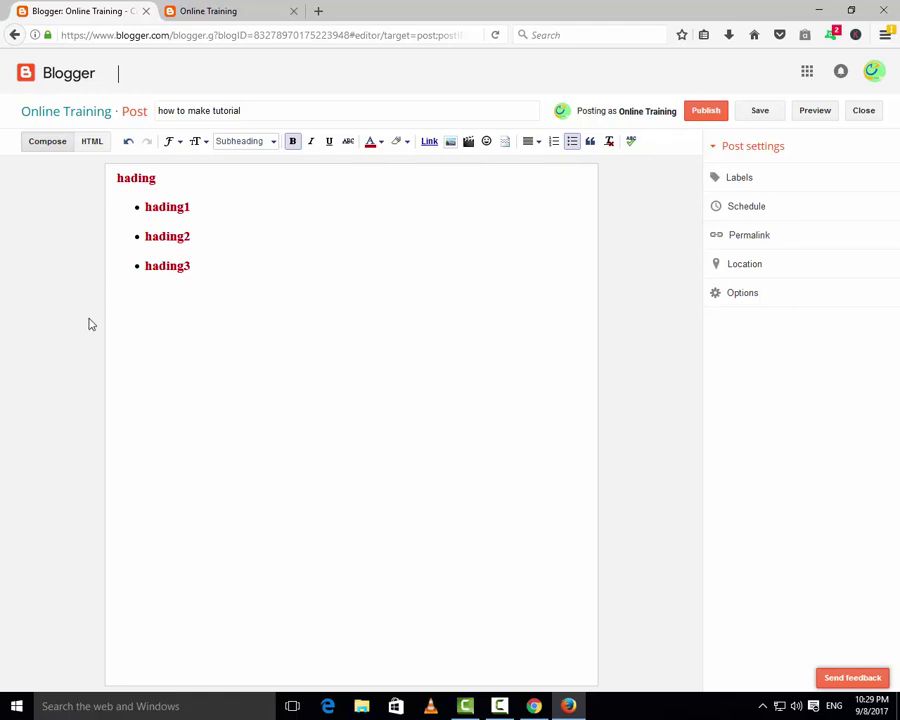
Turn on spell checking for the post and place the cursor after "hading3"
drag(195, 278, 153, 270)
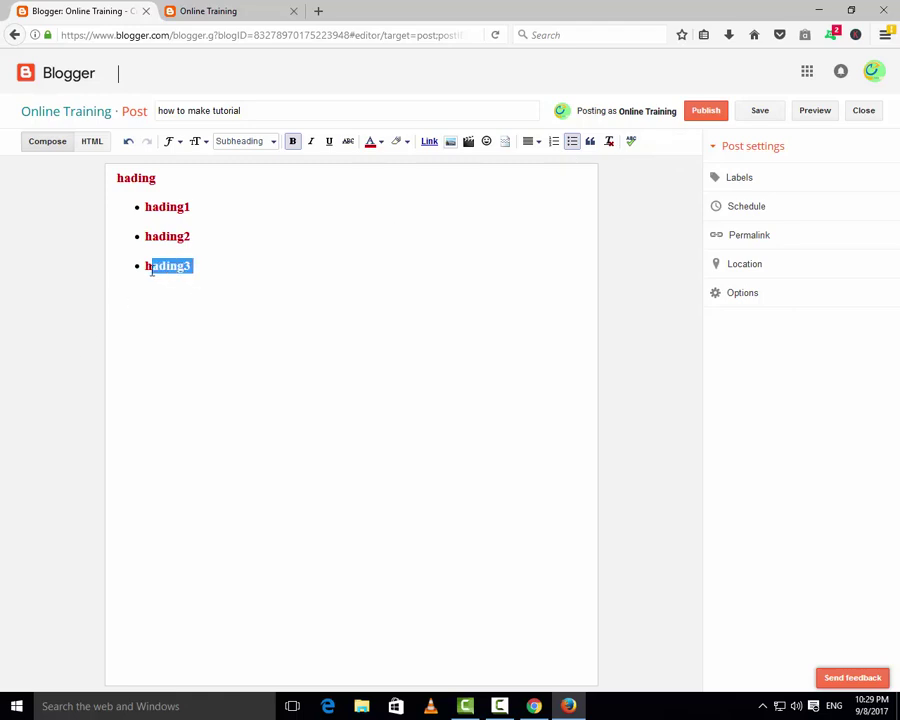
double_click(155, 268)
click(632, 142)
click(196, 266)
drag(128, 204, 187, 297)
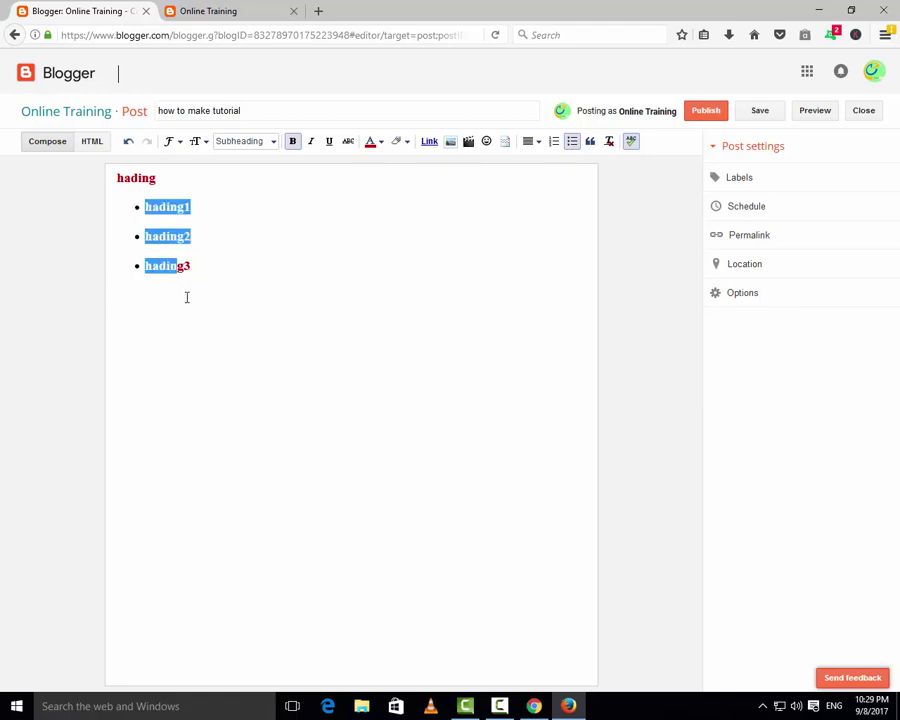
click(193, 305)
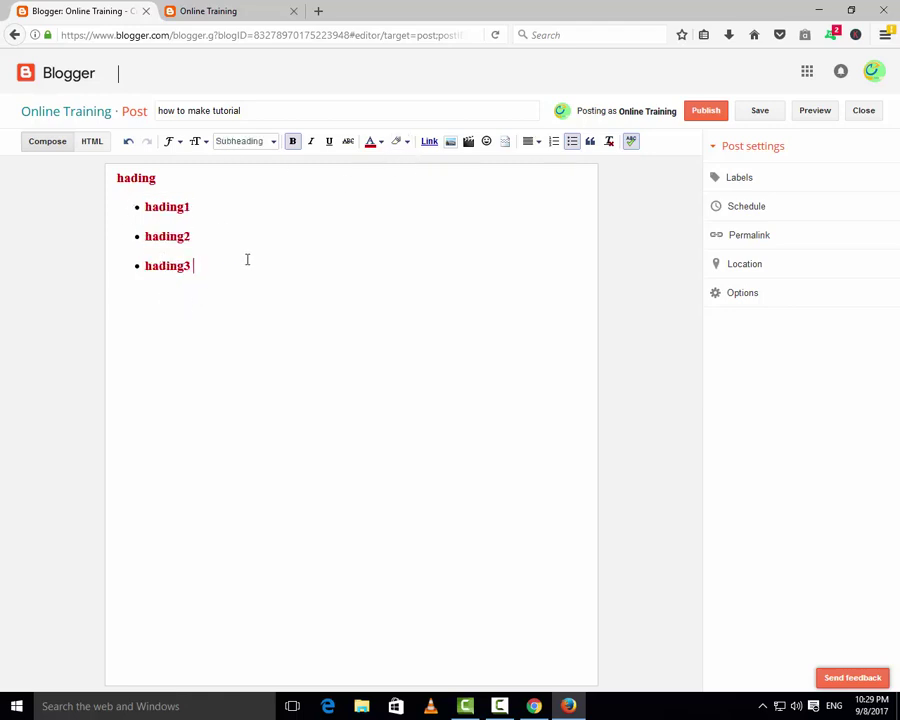
Examine the available image sources: upload, this blog, the Google album archive with its "Profile photos" album, and the phone
click(451, 143)
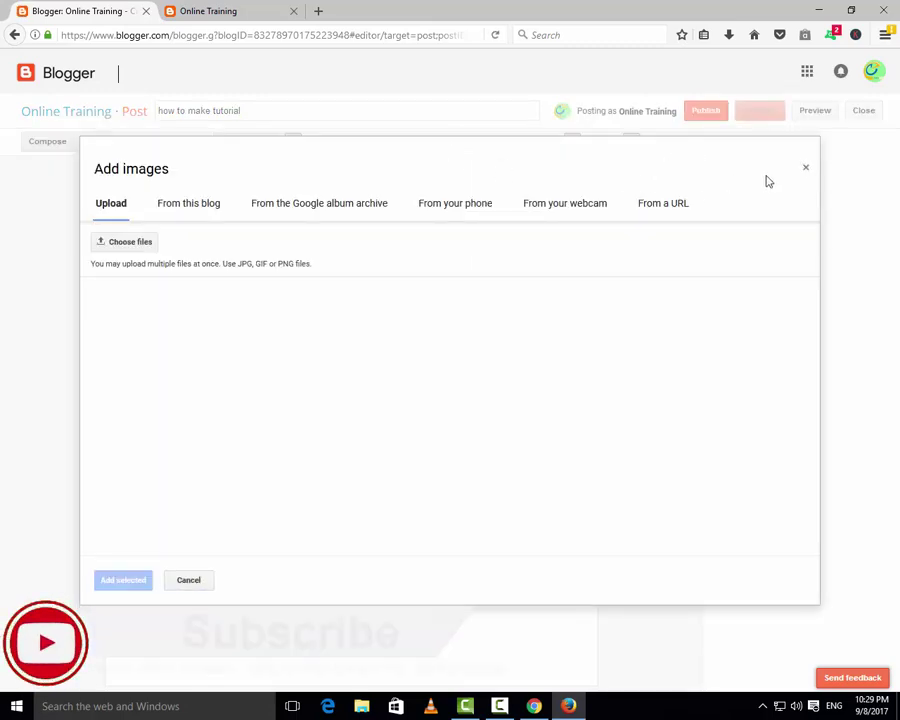
click(805, 168)
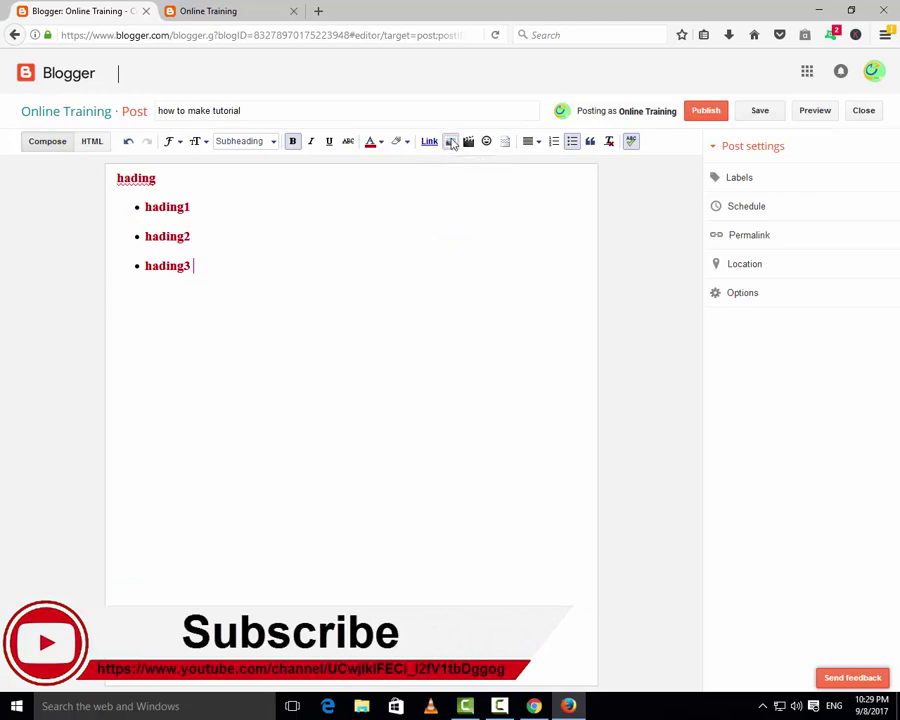
click(451, 141)
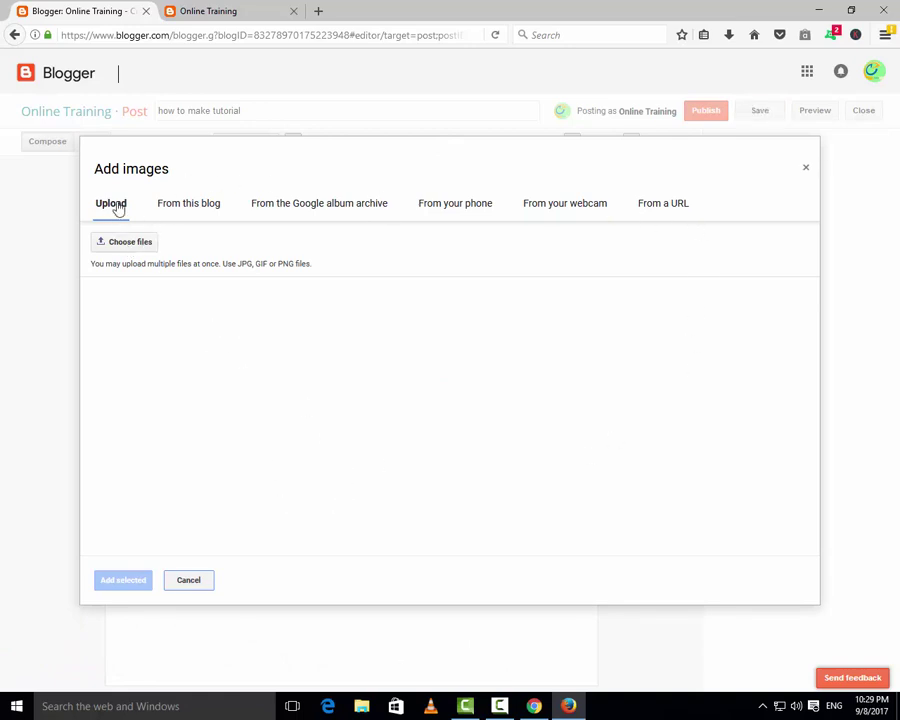
click(181, 207)
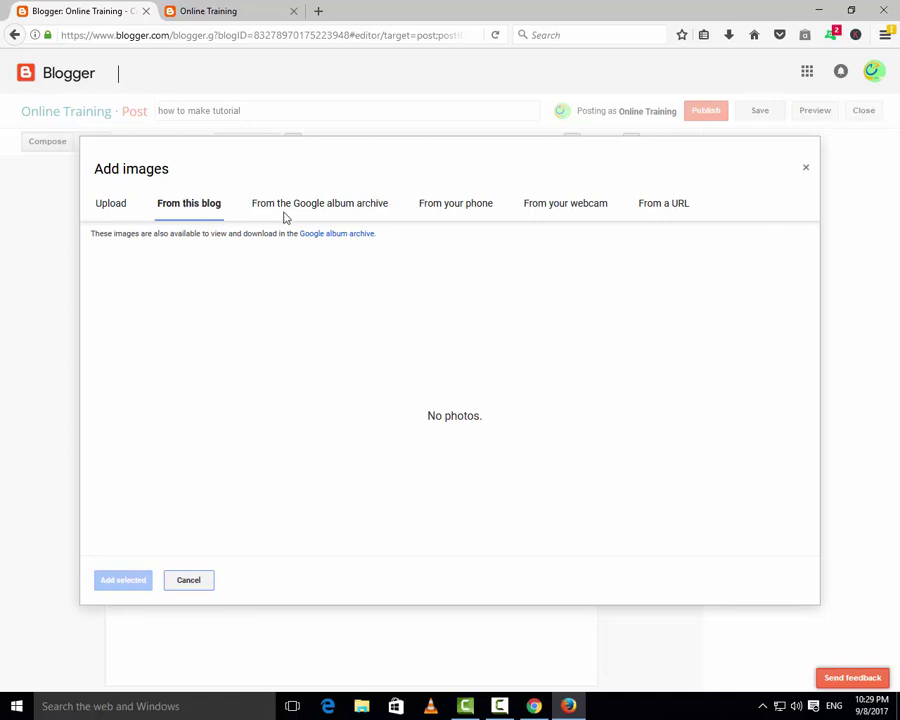
click(340, 211)
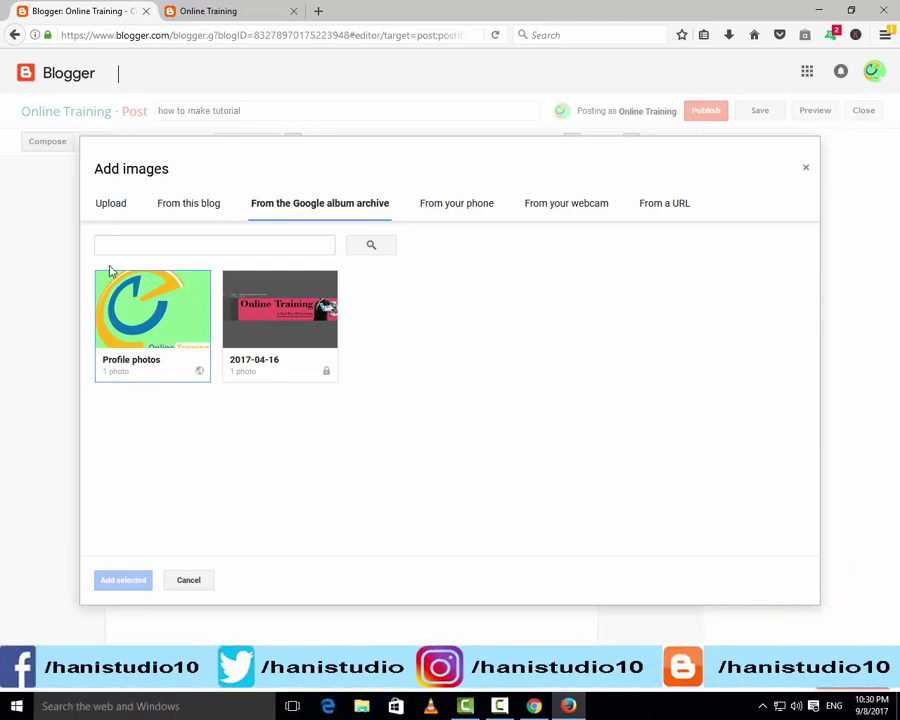
click(118, 327)
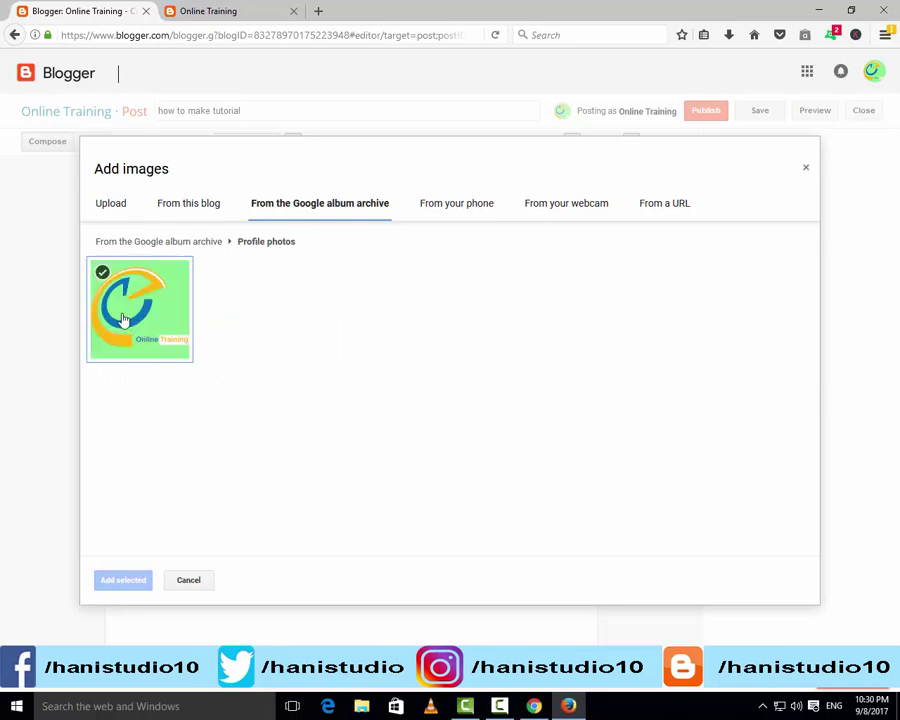
click(151, 307)
click(197, 242)
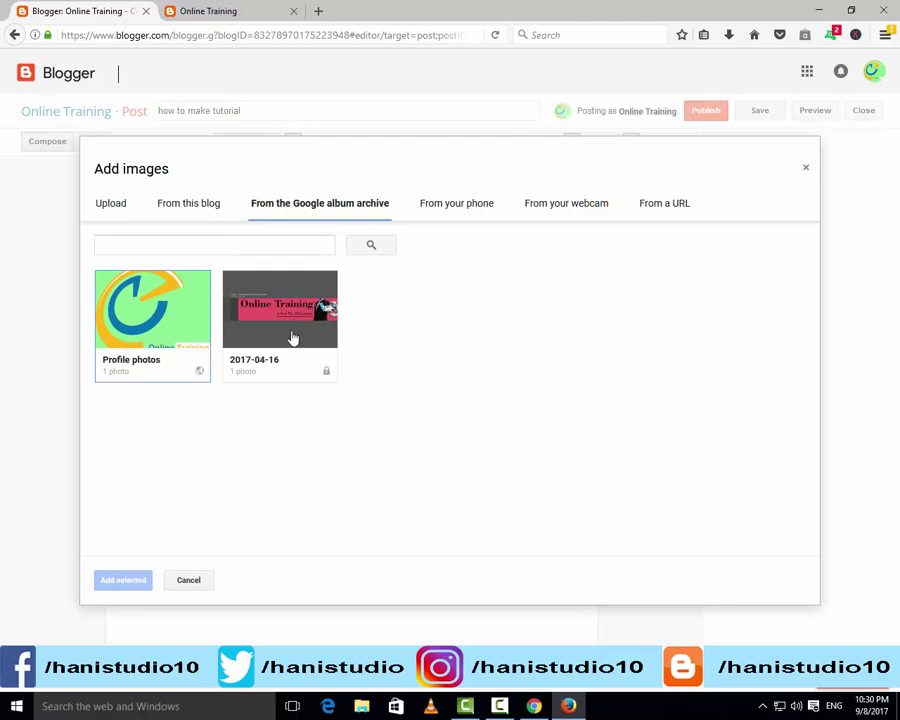
click(445, 207)
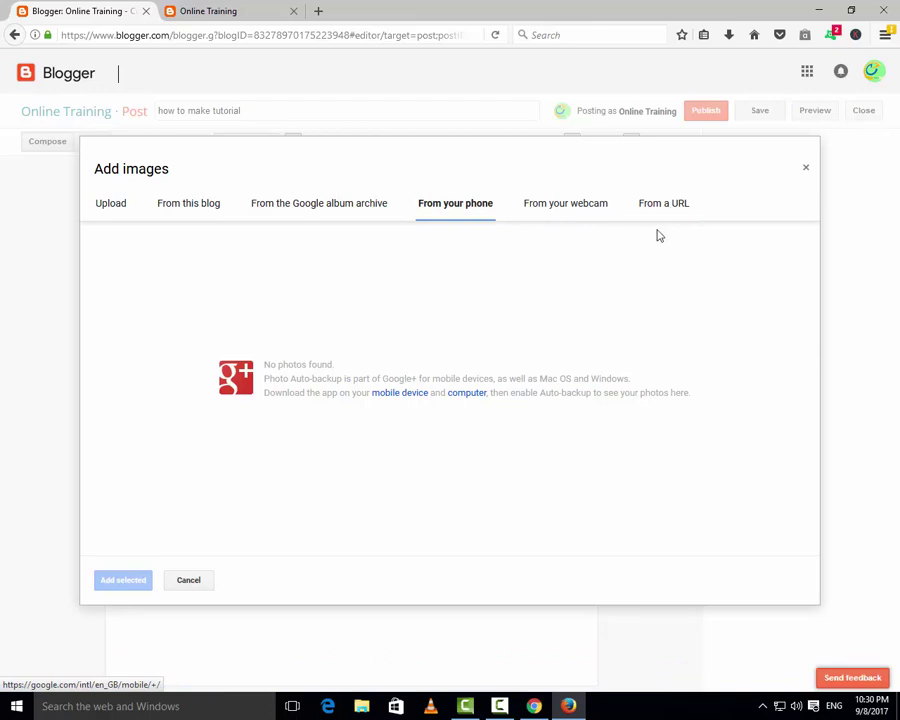
Start an image upload from the computer and browse the Desktop for a folder of pictures
click(112, 207)
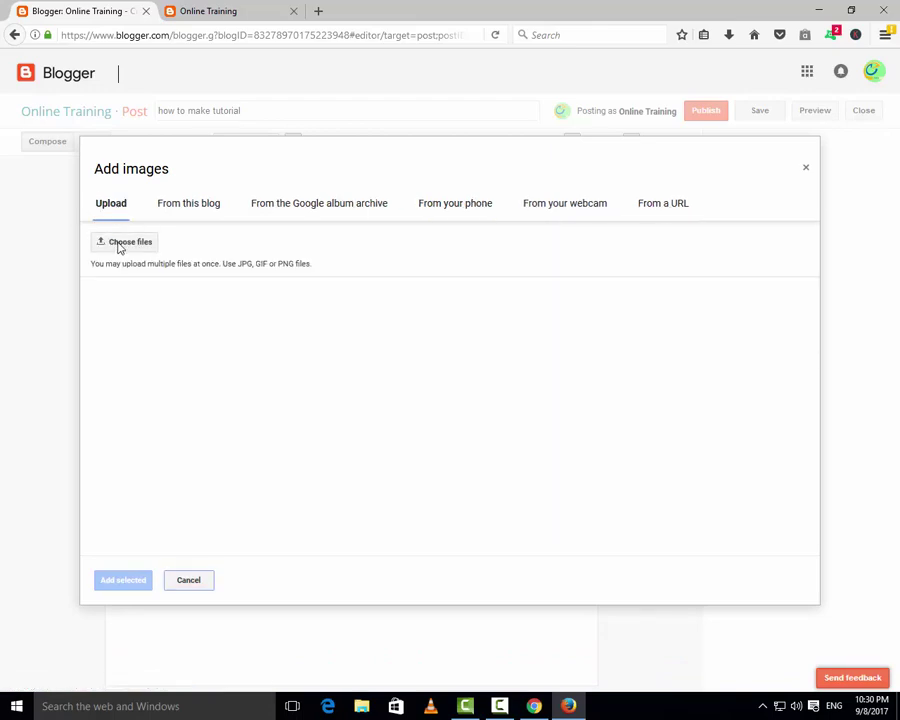
click(120, 248)
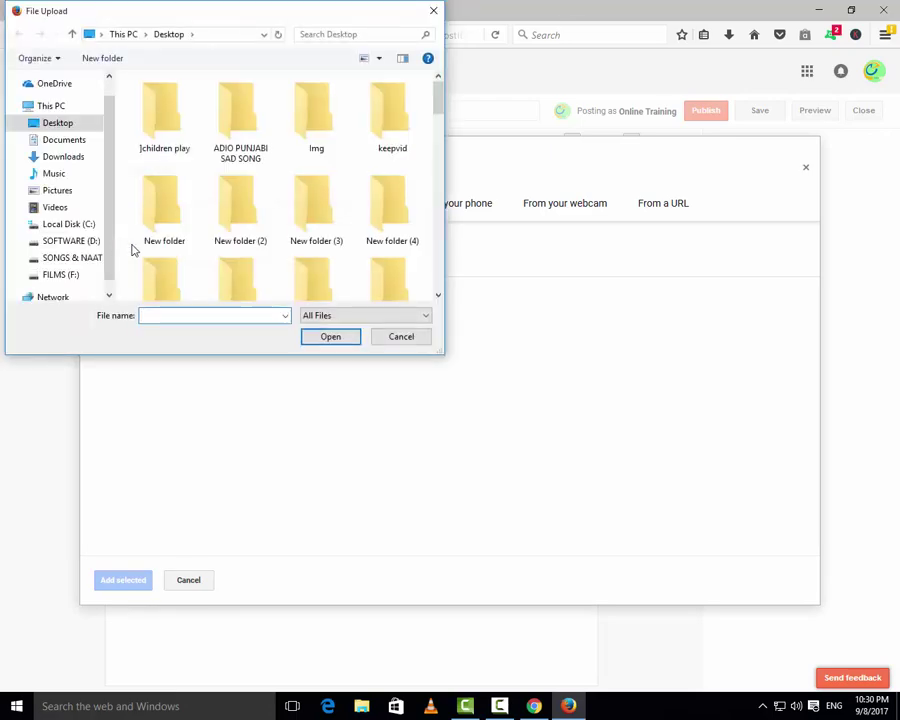
scroll(200, 247, down, 3)
scroll(266, 245, down, 15)
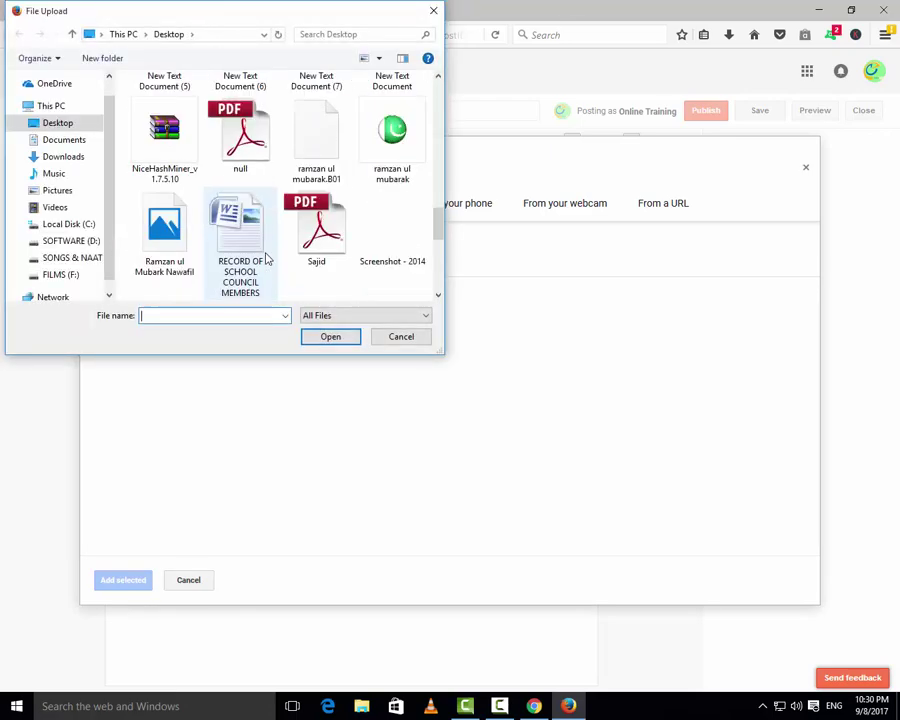
scroll(266, 263, up, 1)
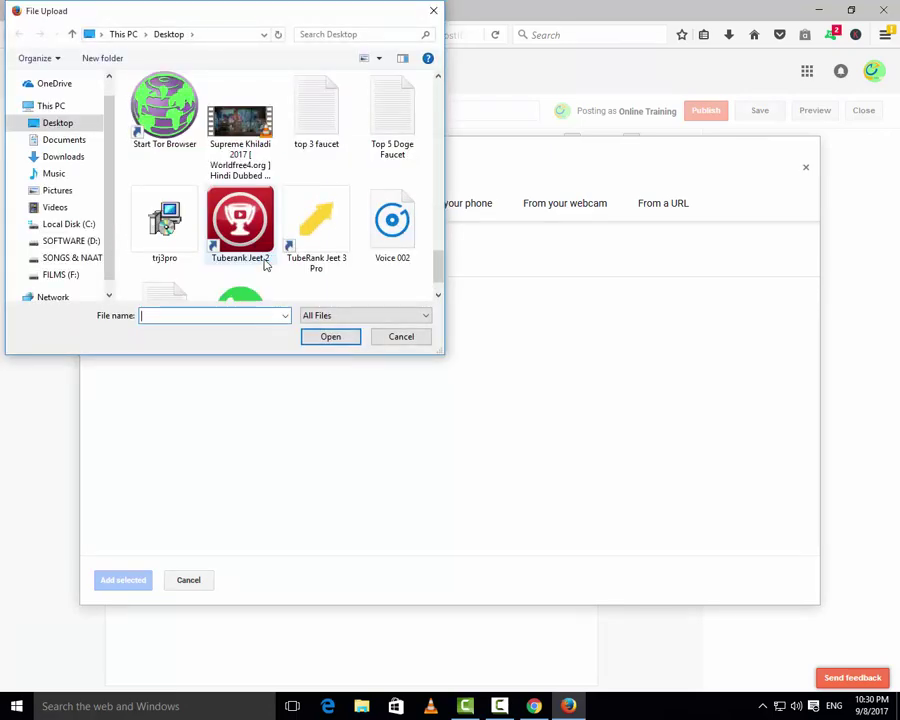
click(62, 124)
scroll(239, 158, down, 1)
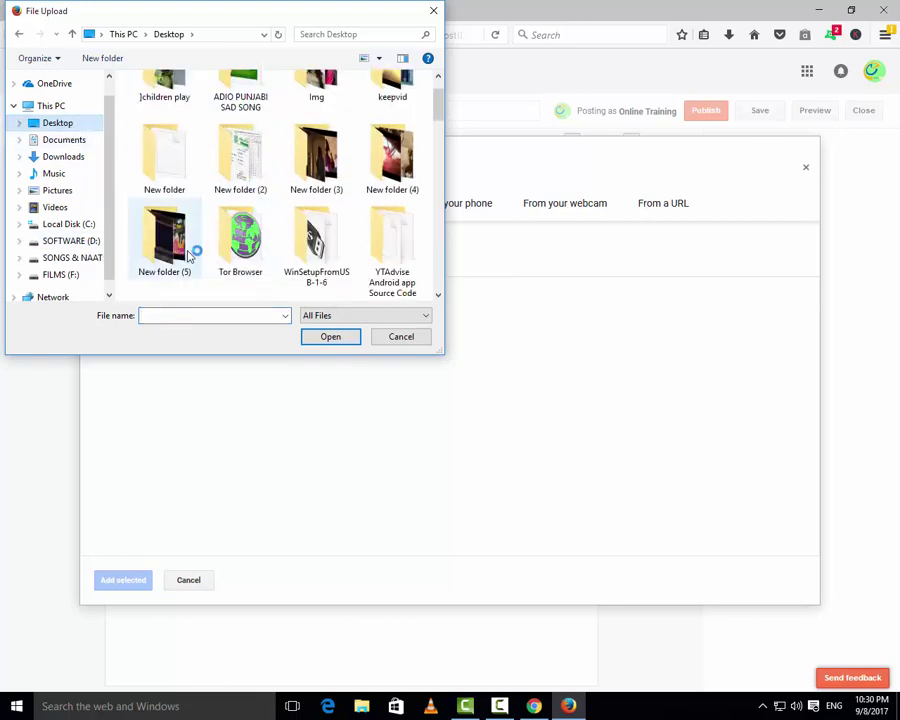
scroll(354, 104, up, 1)
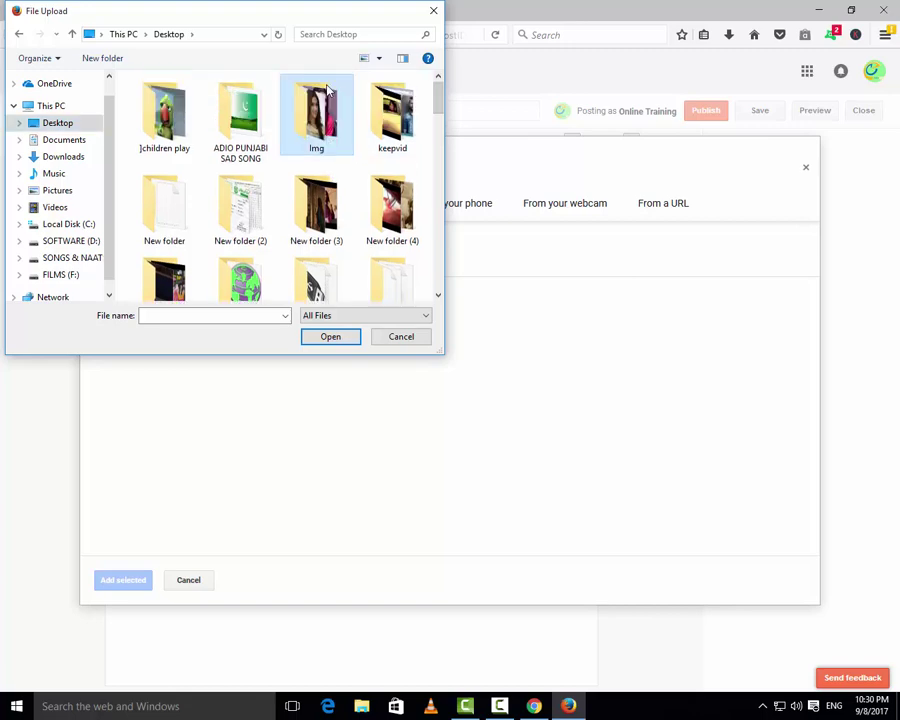
Upload the portrait photo whose name starts with "1ce00dd7" from the Desktop's Img folder and insert it into the post
double_click(316, 110)
scroll(287, 265, down, 2)
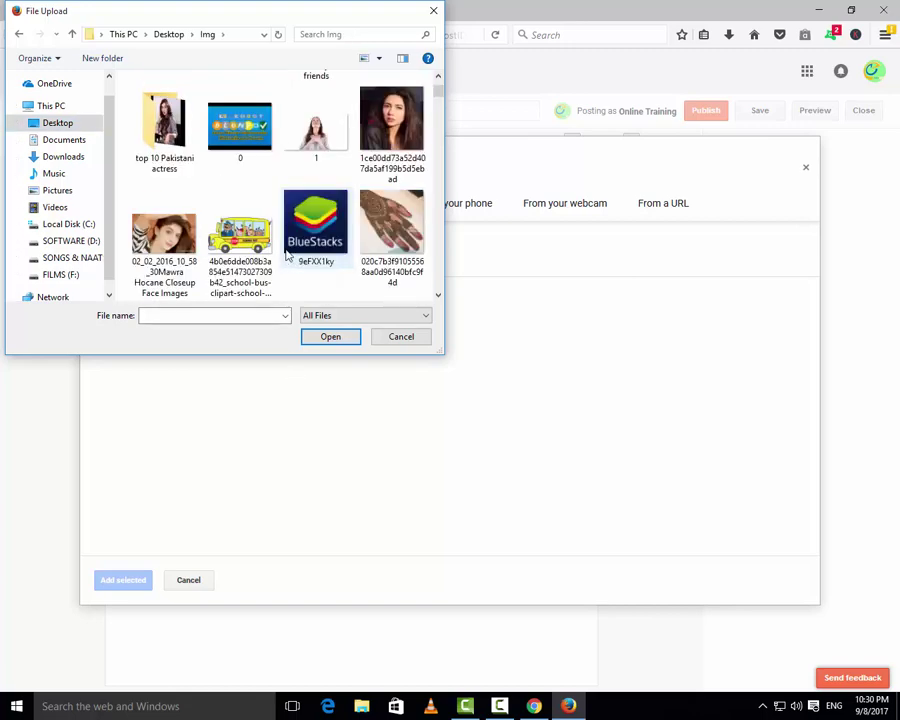
click(407, 135)
click(332, 337)
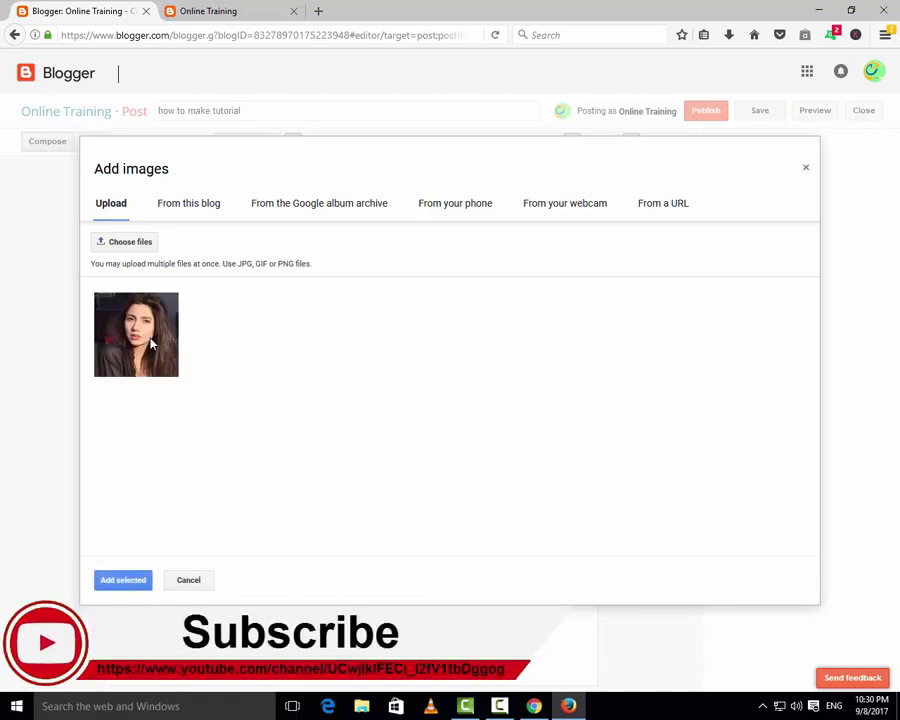
click(143, 338)
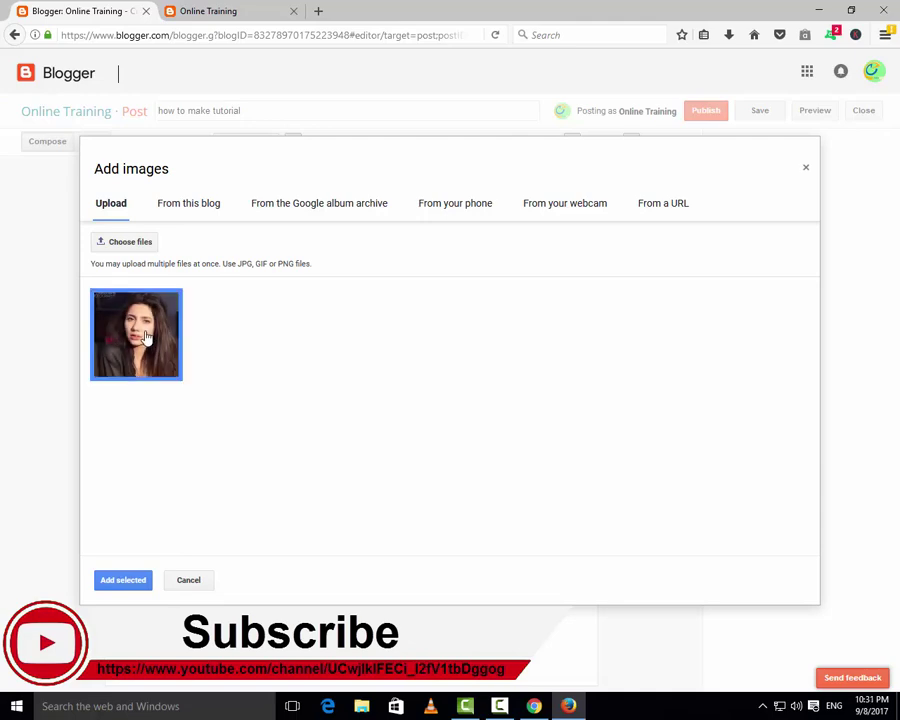
click(137, 583)
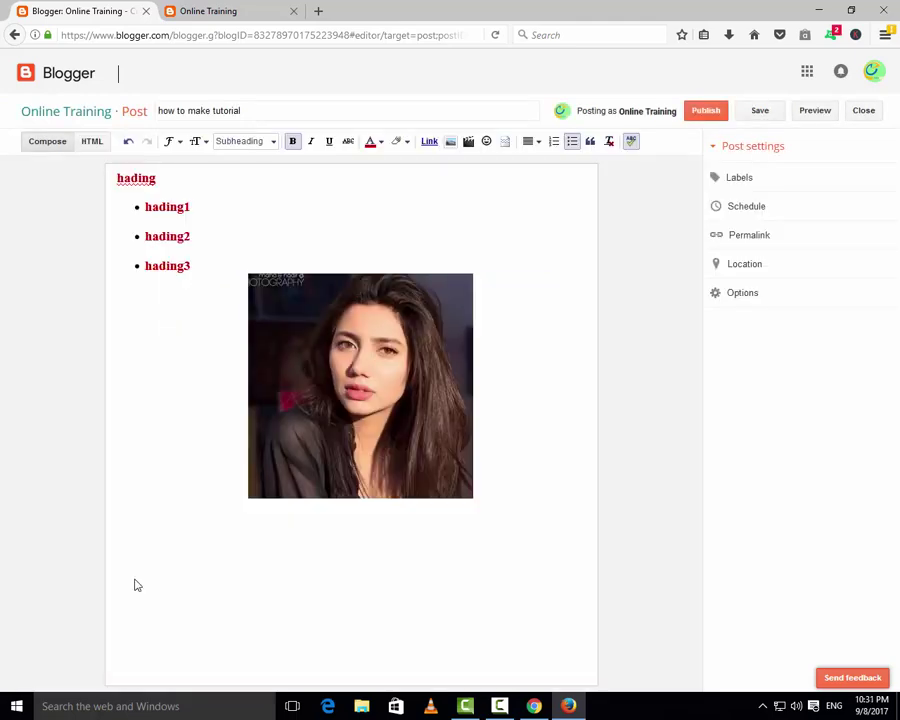
Select the inserted portrait image and examine its size, alignment, caption and properties options
click(280, 356)
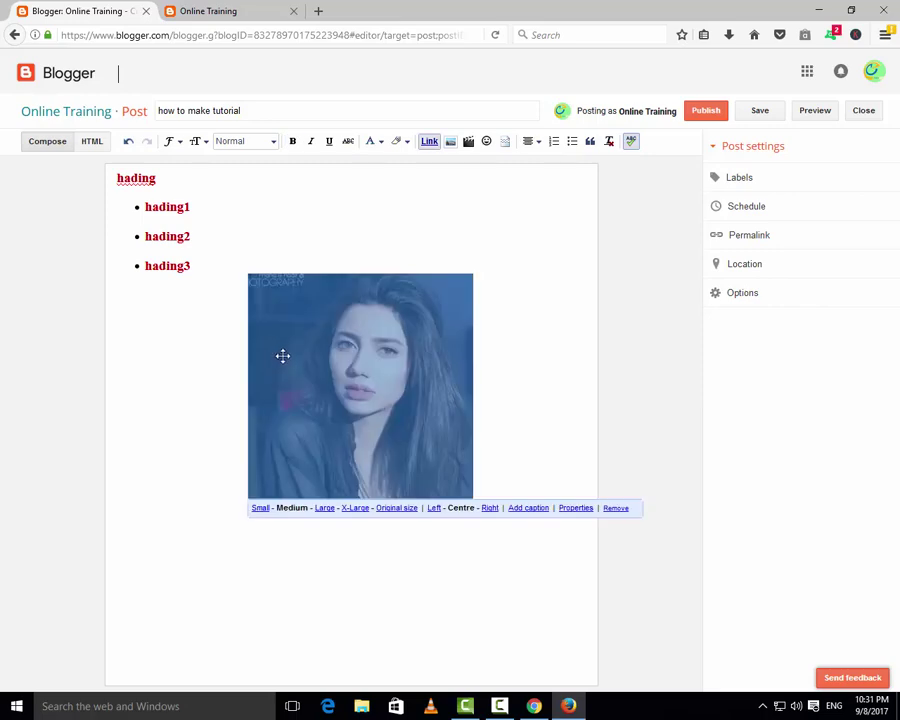
click(170, 426)
click(285, 382)
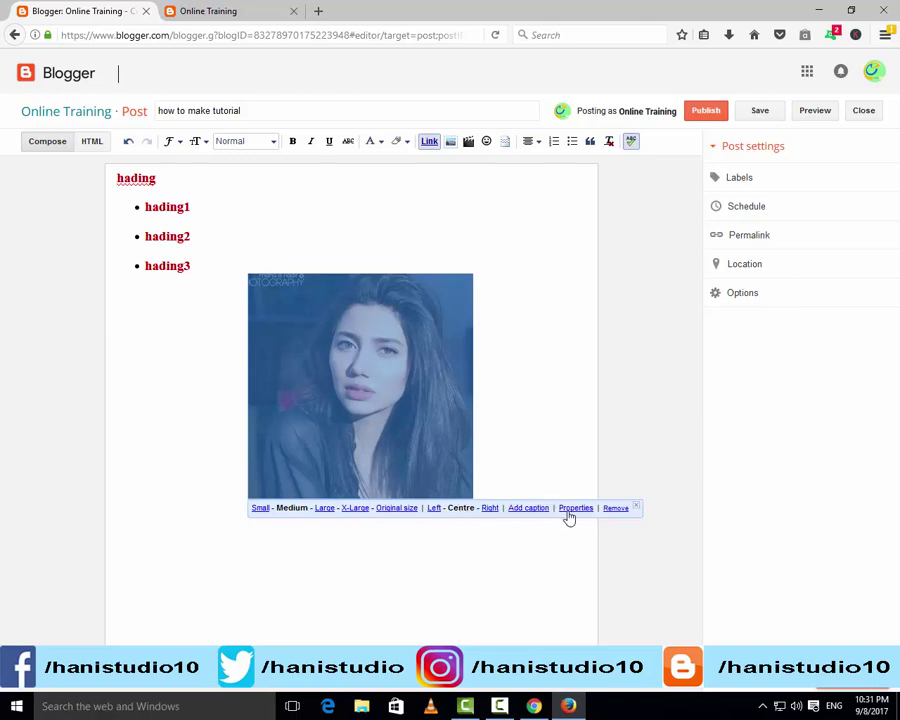
Add two lines of filler text below the image: "iohd okjdosifuio noiwjio vur okl" and "rwoitpib Iropwe"
click(199, 514)
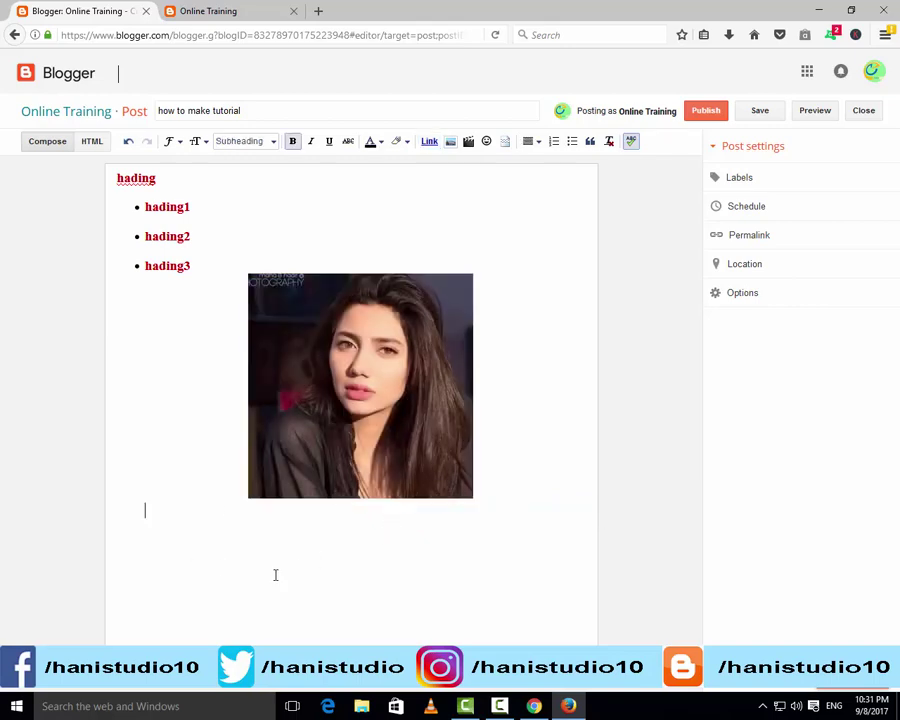
text(iohd  okjdosi)
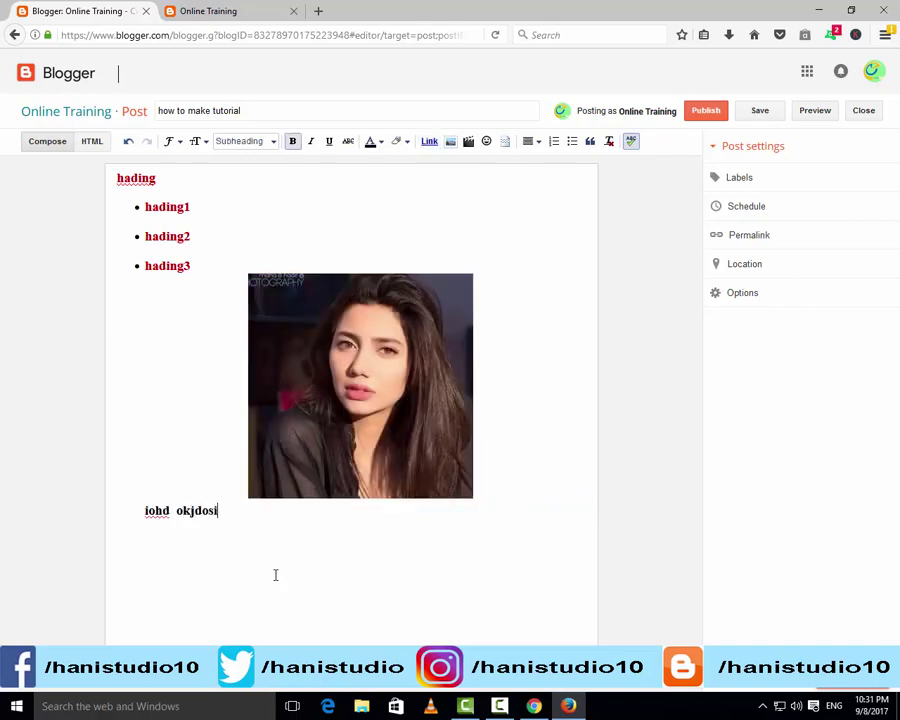
text(fuio noiwjio vur okl)
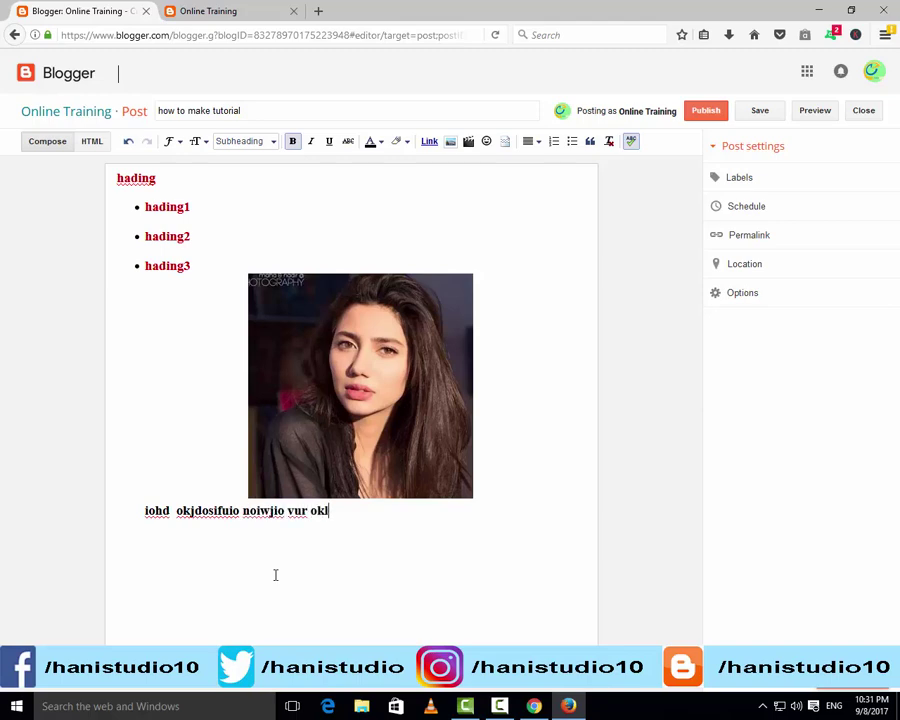
key(Return)
text(rwoitpib Iropwe)
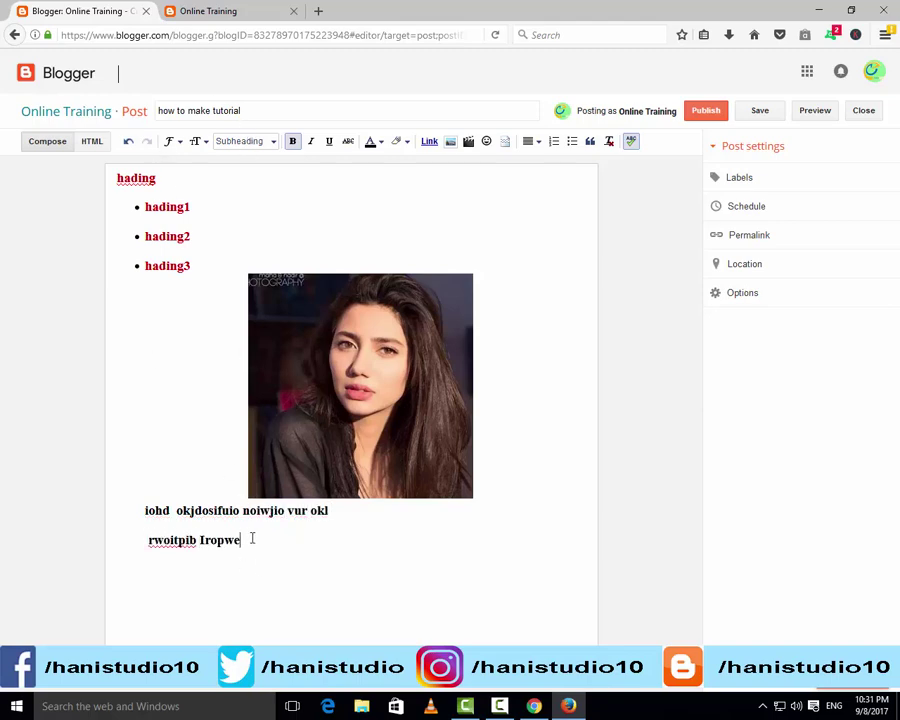
Change the two filler text lines below the image to the Normal paragraph format
drag(252, 539, 138, 515)
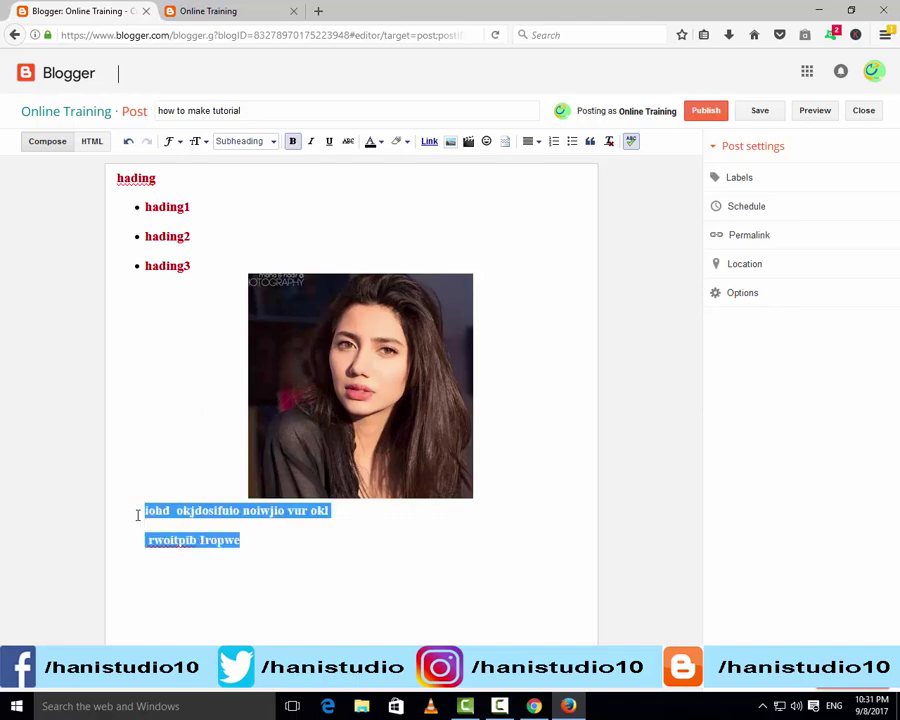
click(273, 146)
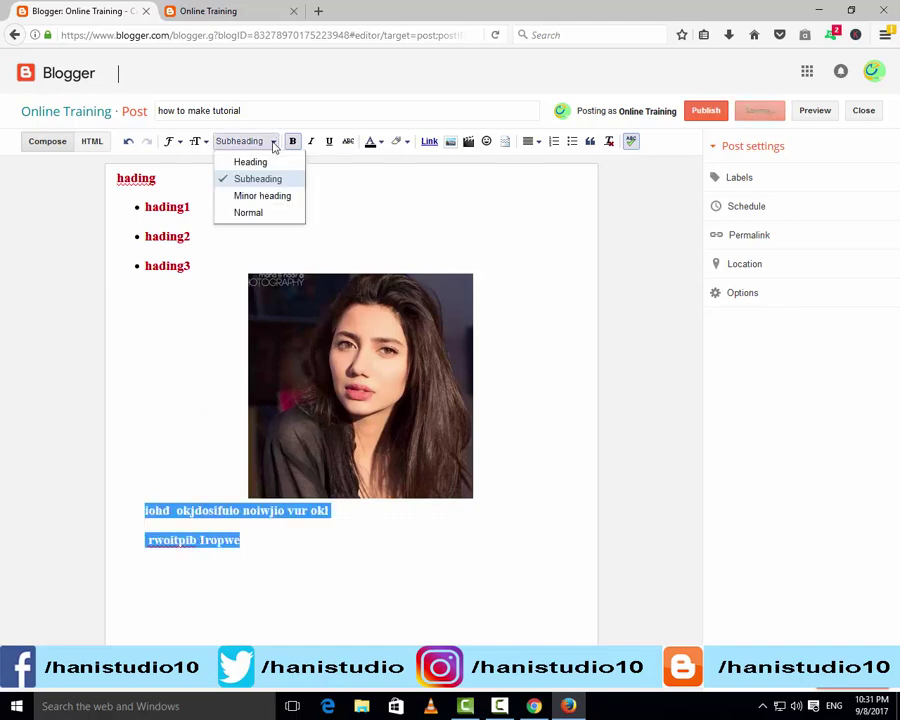
click(250, 213)
click(241, 538)
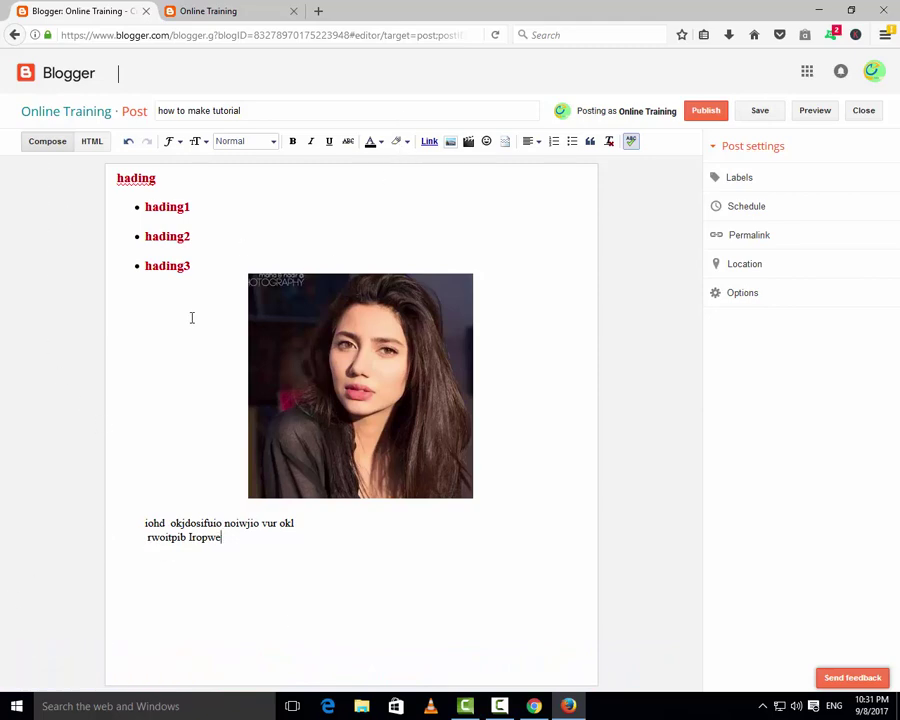
Publish the post and dismiss the Google+ sharing dialog without sharing
click(705, 117)
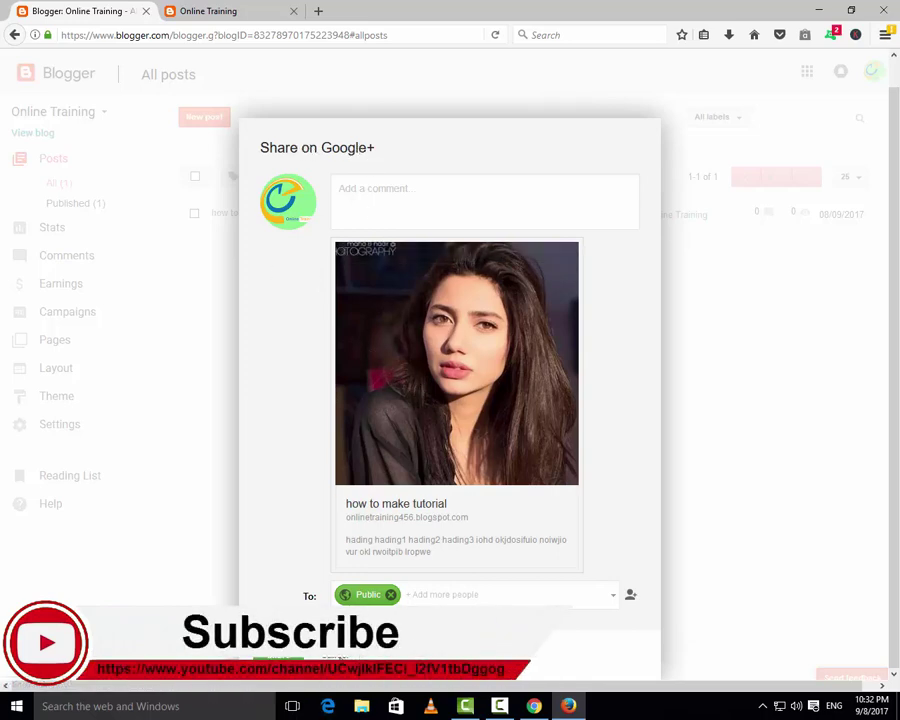
key(Escape)
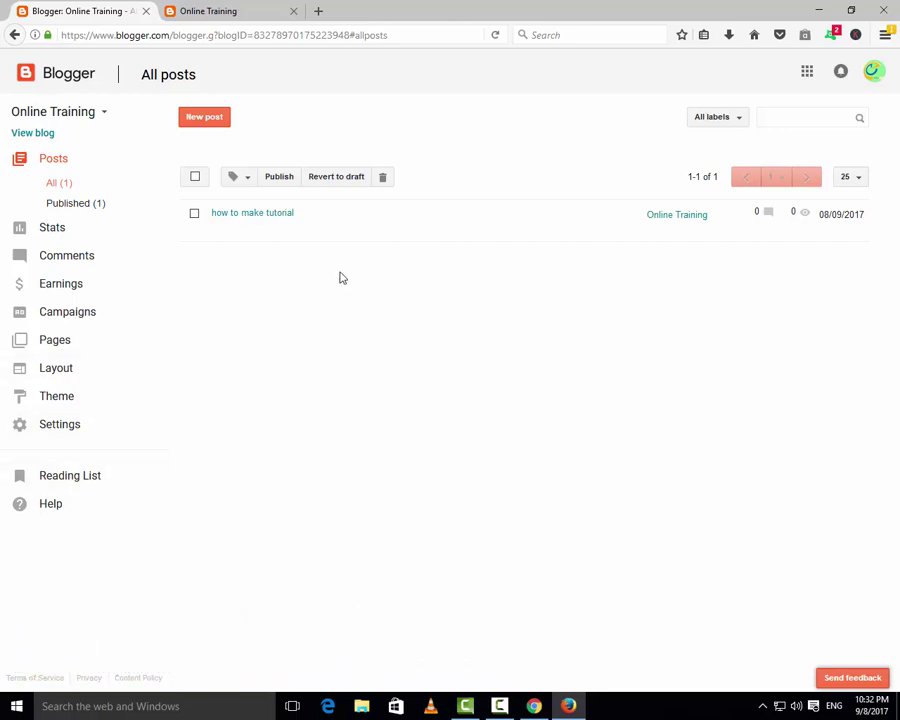
mouse_move(253, 224)
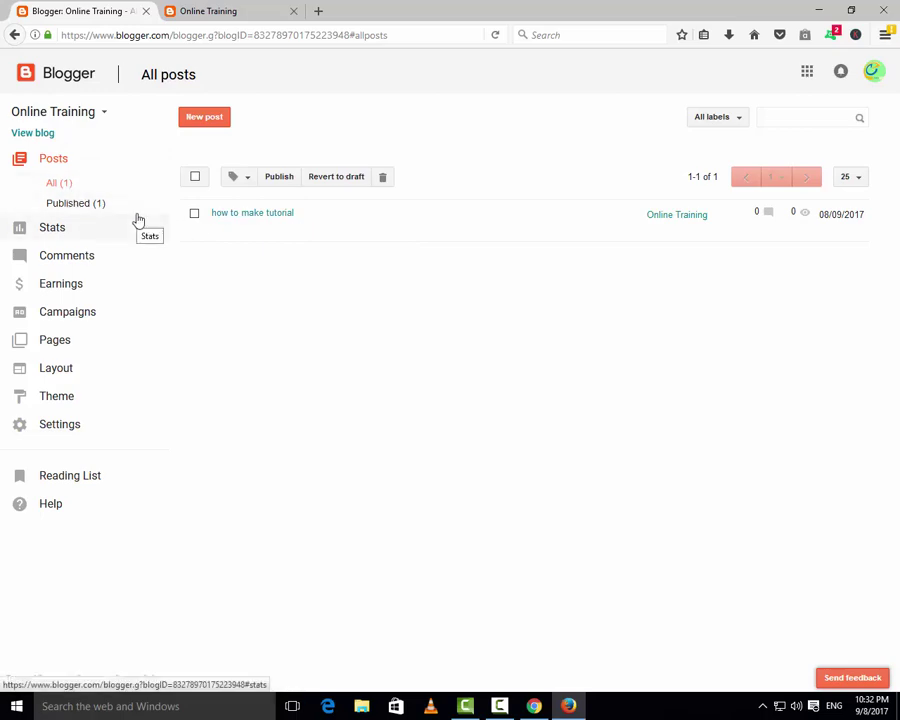
Reload the public blog page and examine the published post's title, image and text excerpt
click(228, 16)
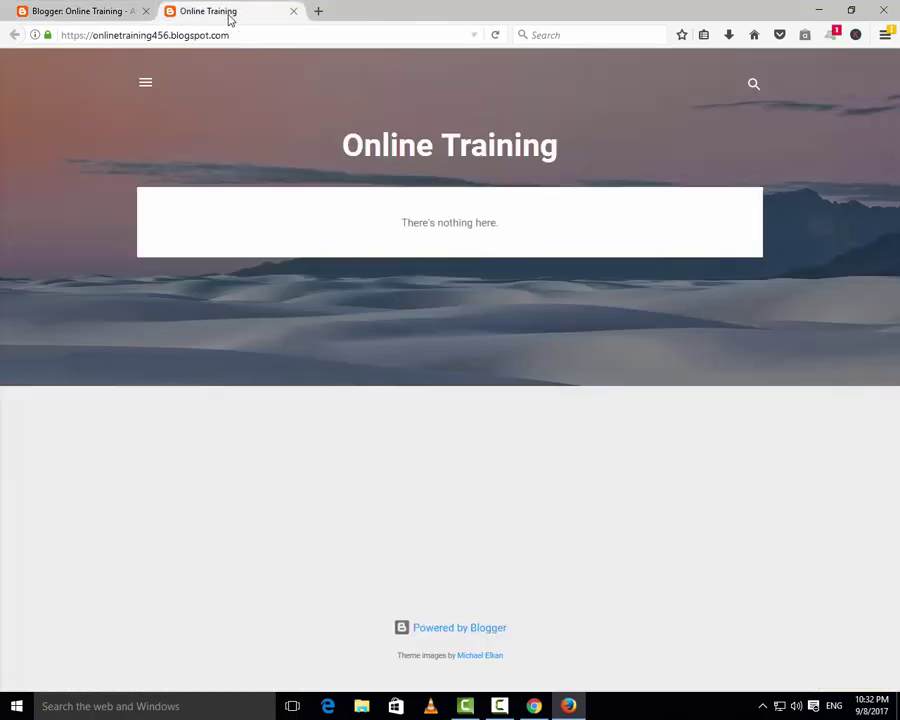
click(496, 36)
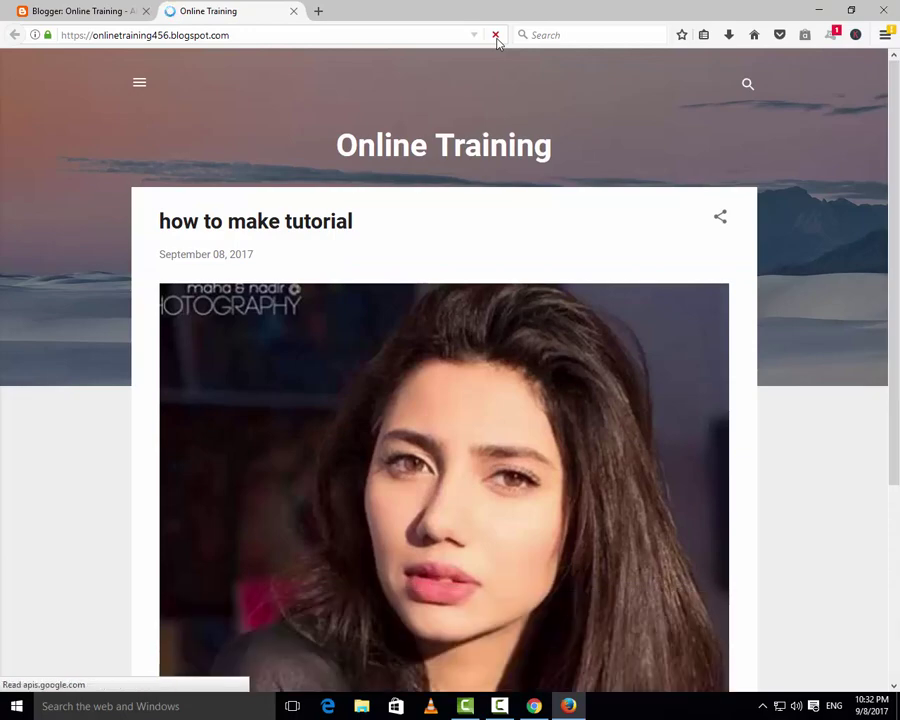
scroll(220, 340, down, 5)
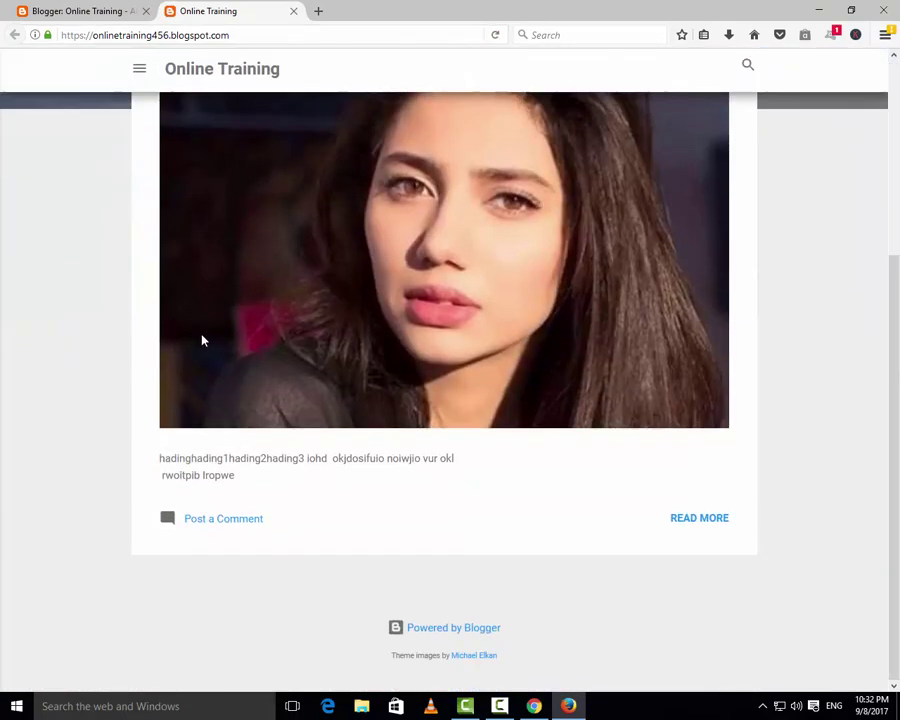
scroll(223, 404, up, 3)
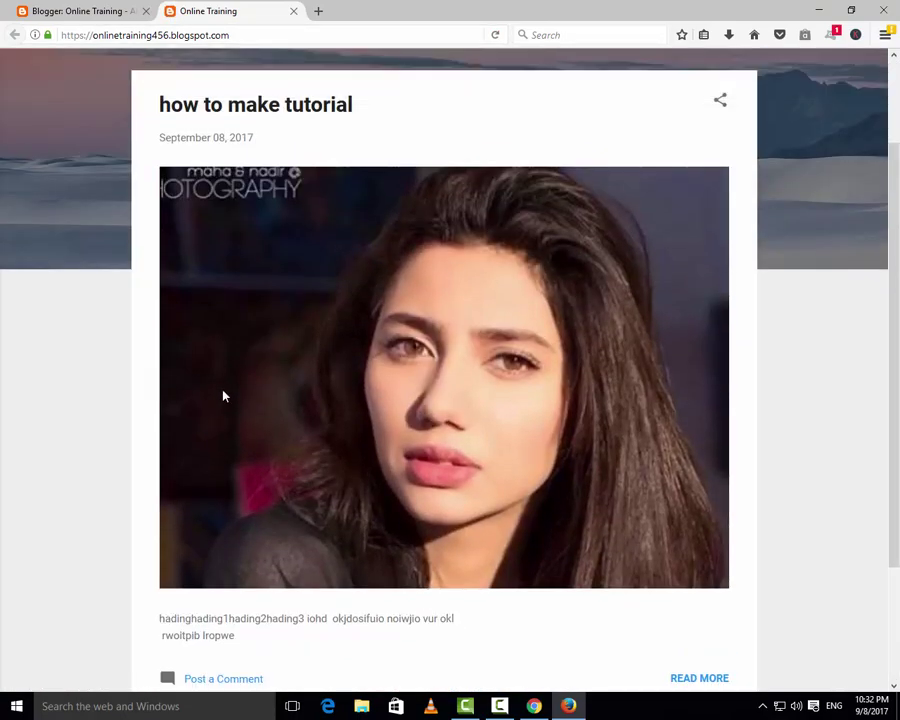
scroll(224, 396, up, 2)
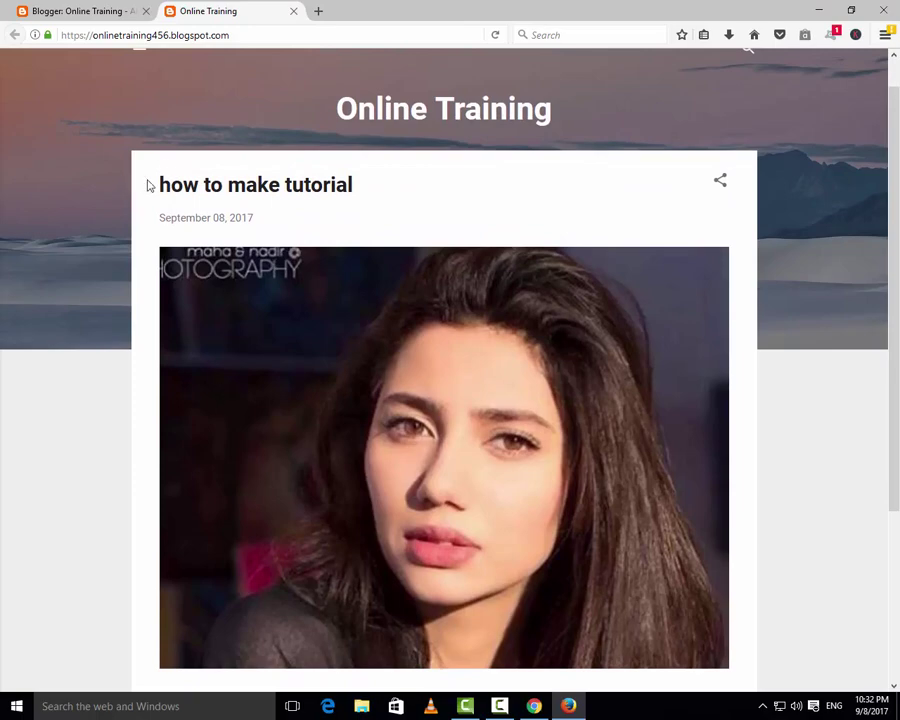
drag(352, 186, 178, 185)
click(152, 189)
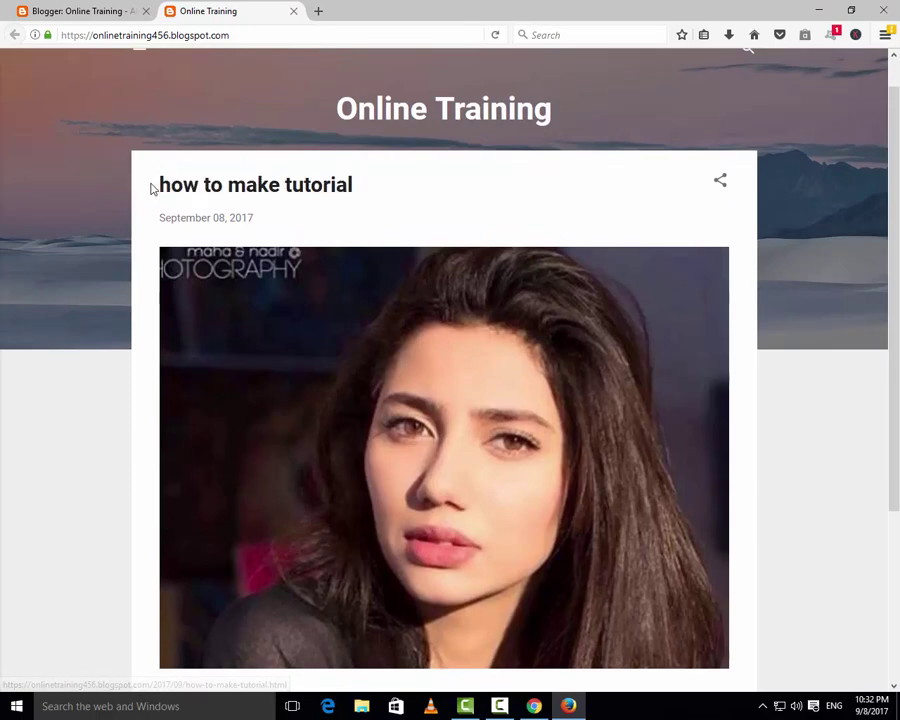
scroll(255, 223, down, 2)
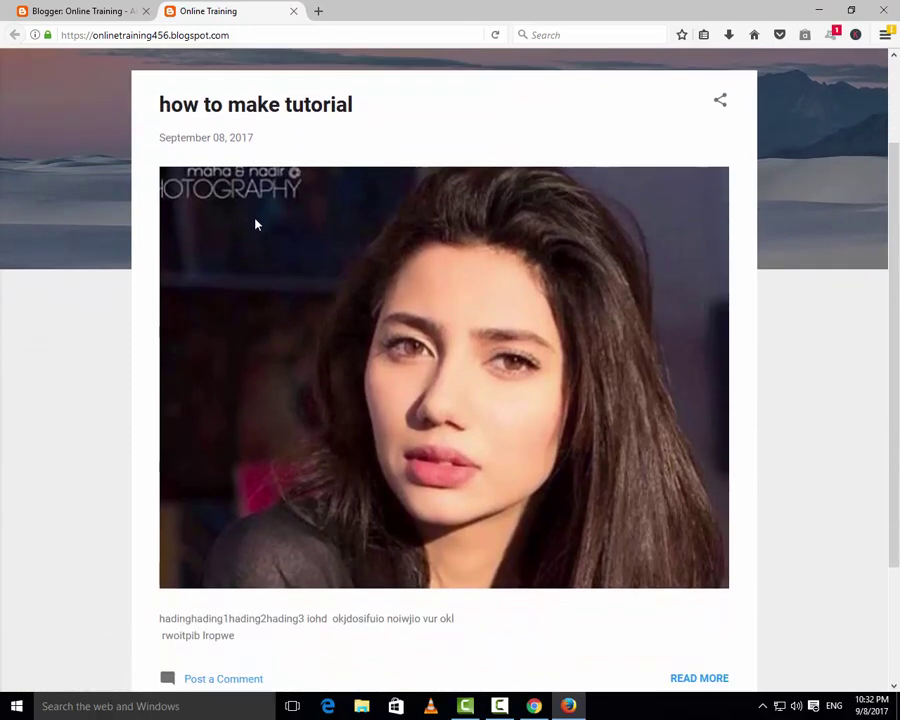
scroll(255, 223, down, 4)
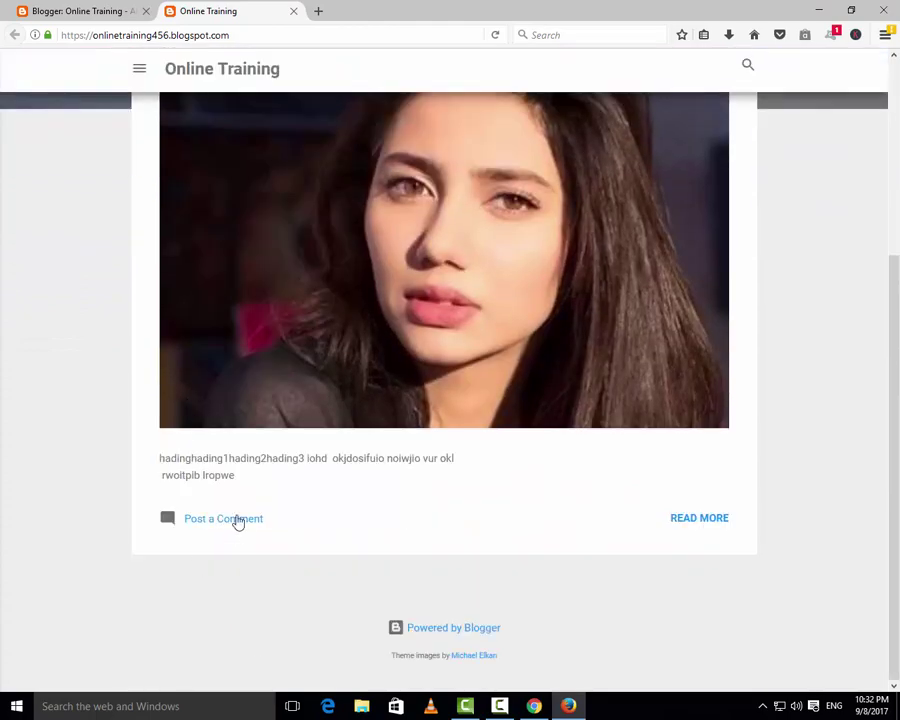
drag(255, 486, 158, 465)
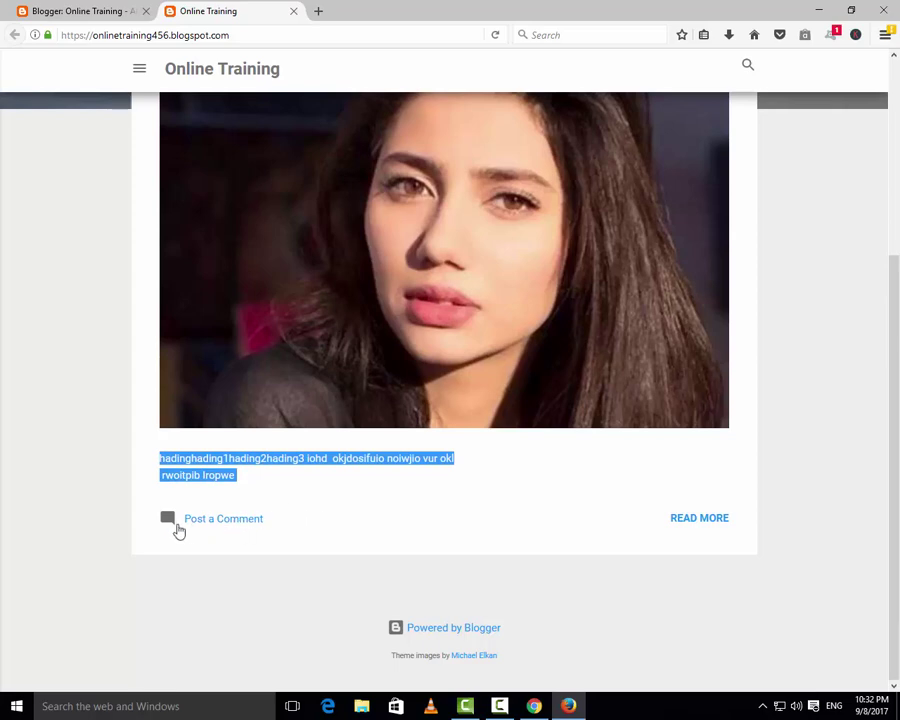
Open the full "how to make tutorial" post from its excerpt and review the headings, image, text and comment area
click(686, 521)
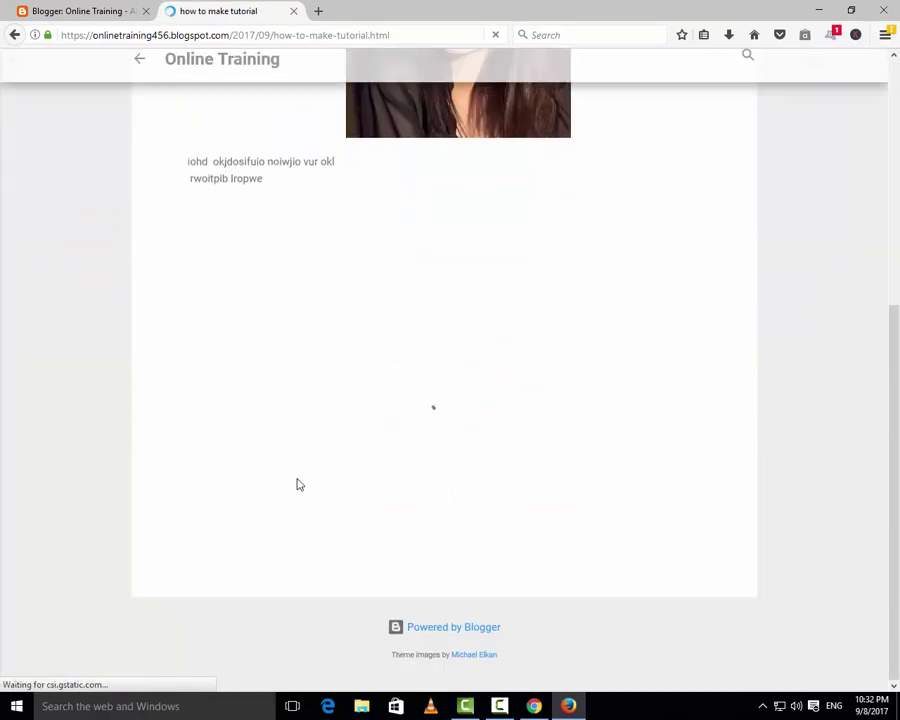
scroll(155, 291, up, 3)
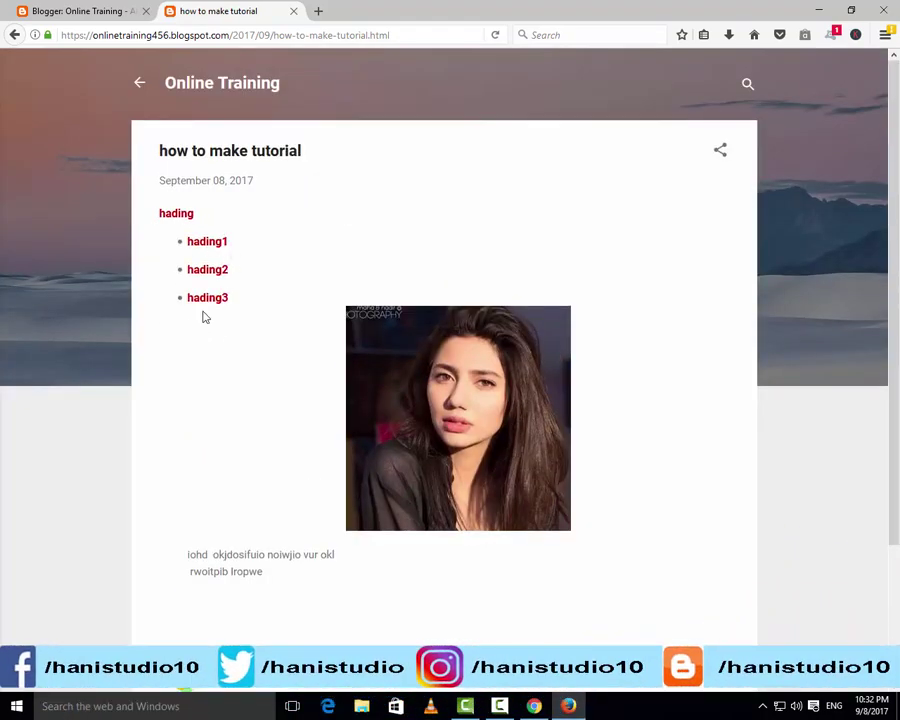
scroll(225, 485, down, 3)
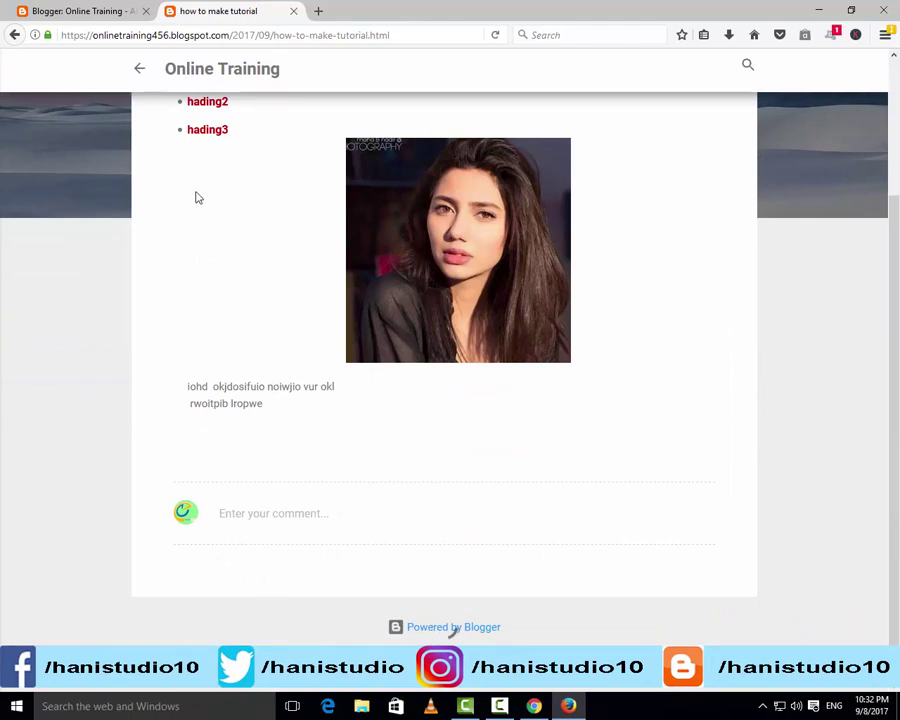
Return from the full post to the blog's home page and compare it with the All posts dashboard, ending on the dashboard
click(86, 11)
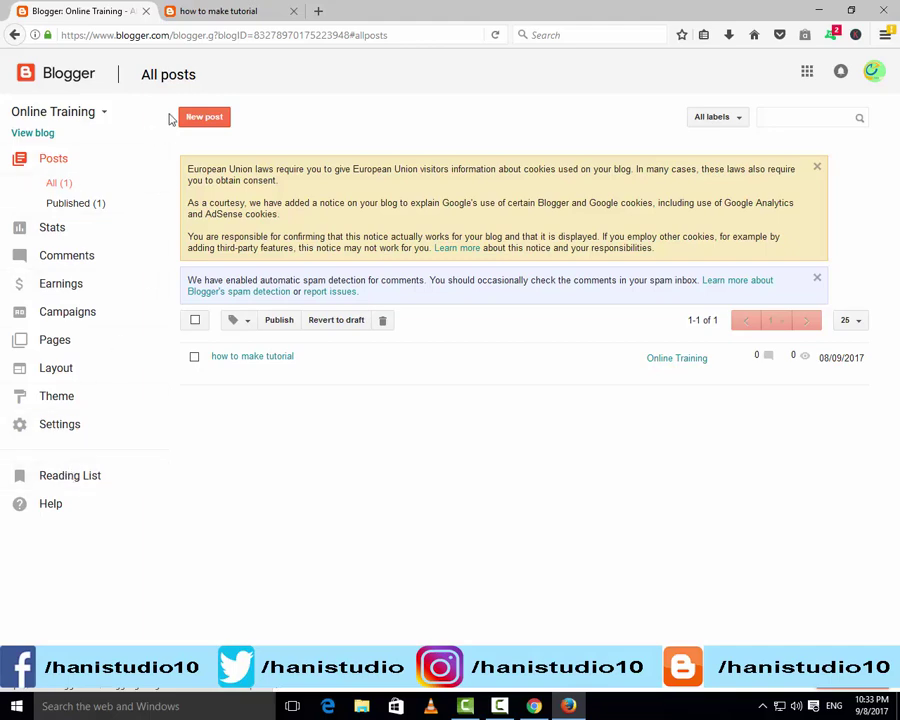
click(210, 11)
scroll(160, 140, up, 3)
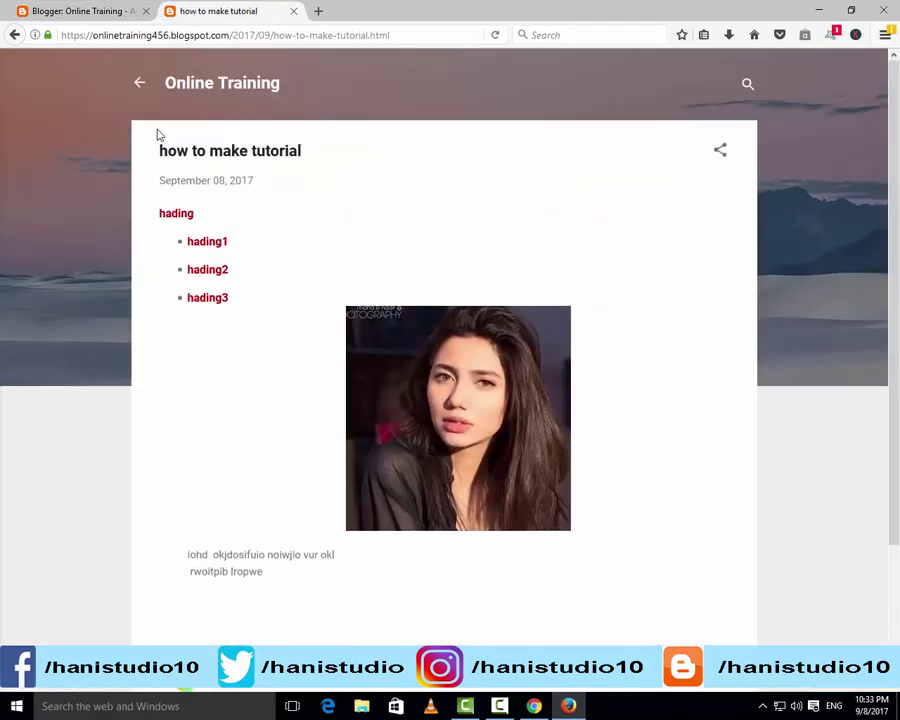
click(140, 83)
click(97, 13)
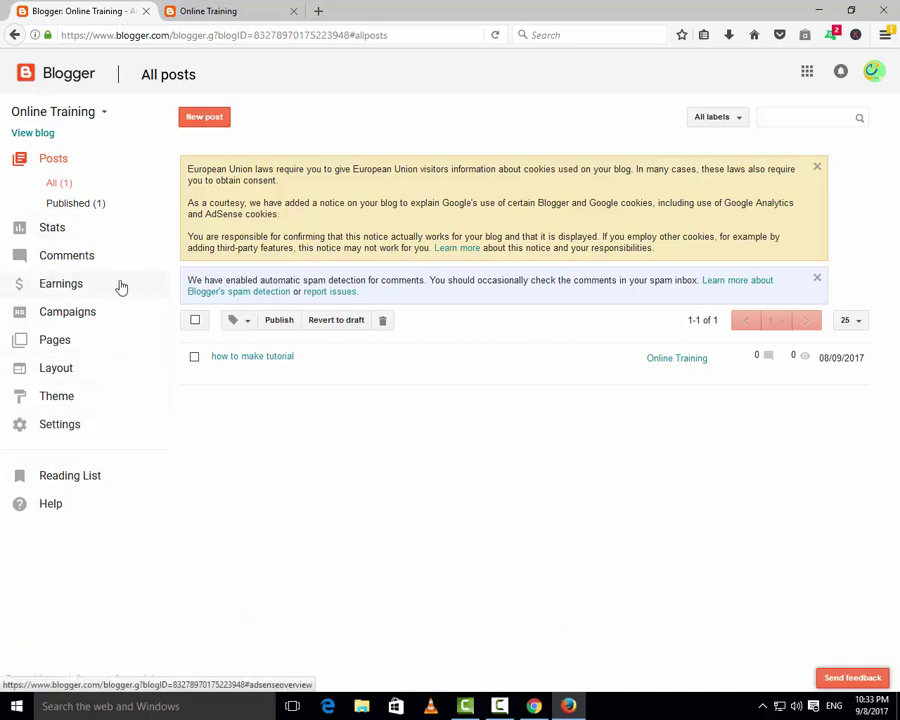
click(230, 14)
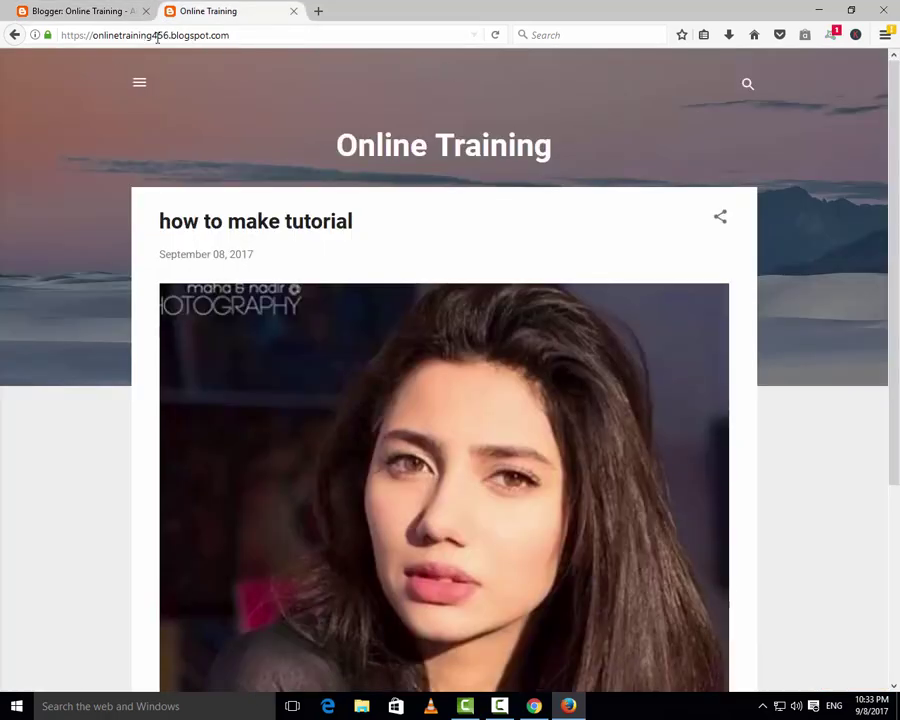
click(80, 11)
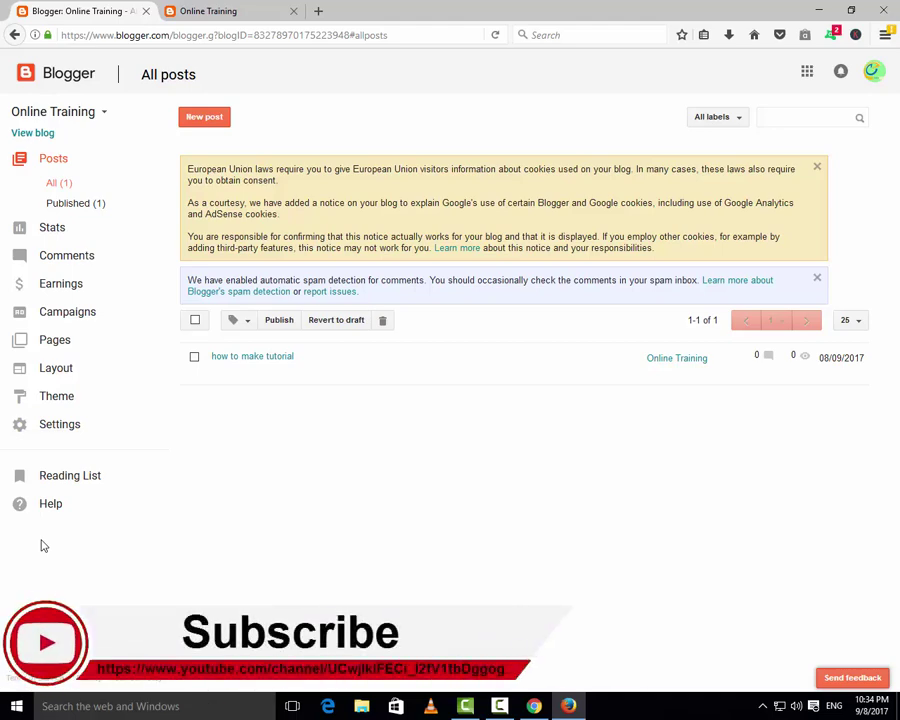
key(alt)
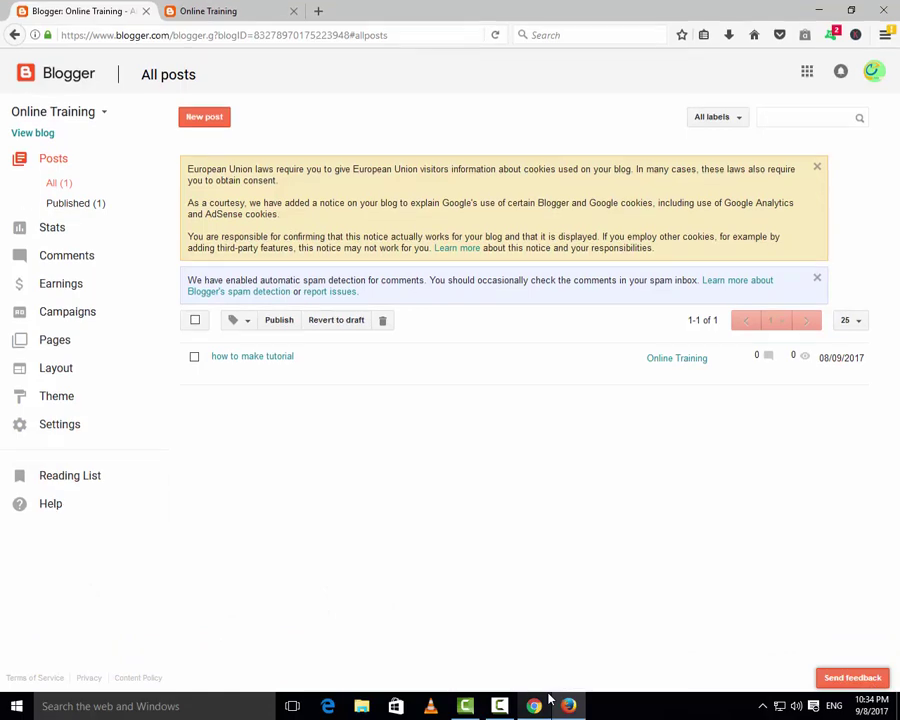
mouse_move(540, 708)
click(499, 706)
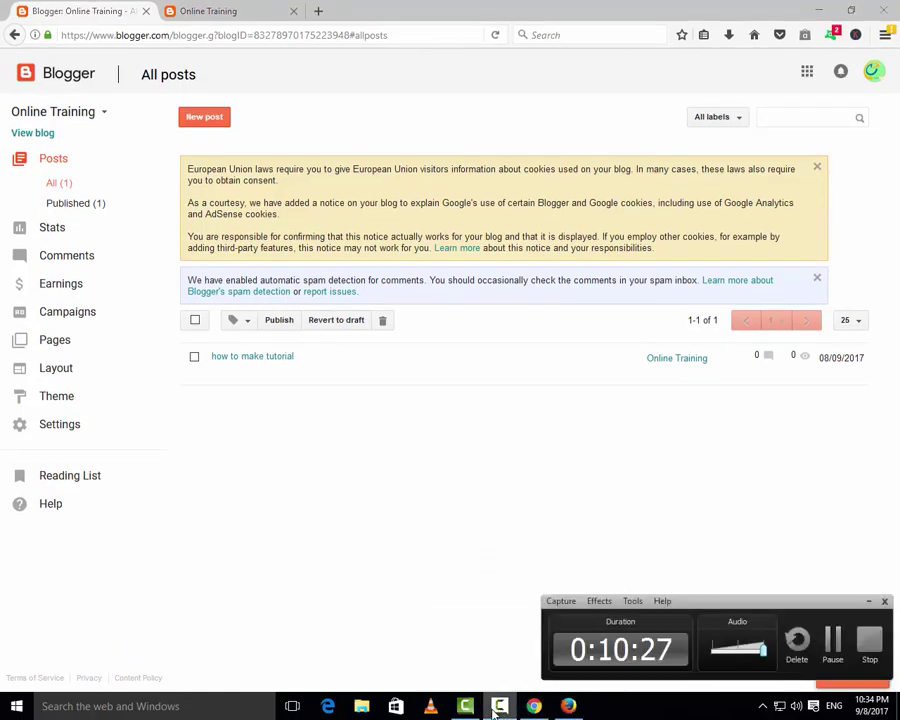